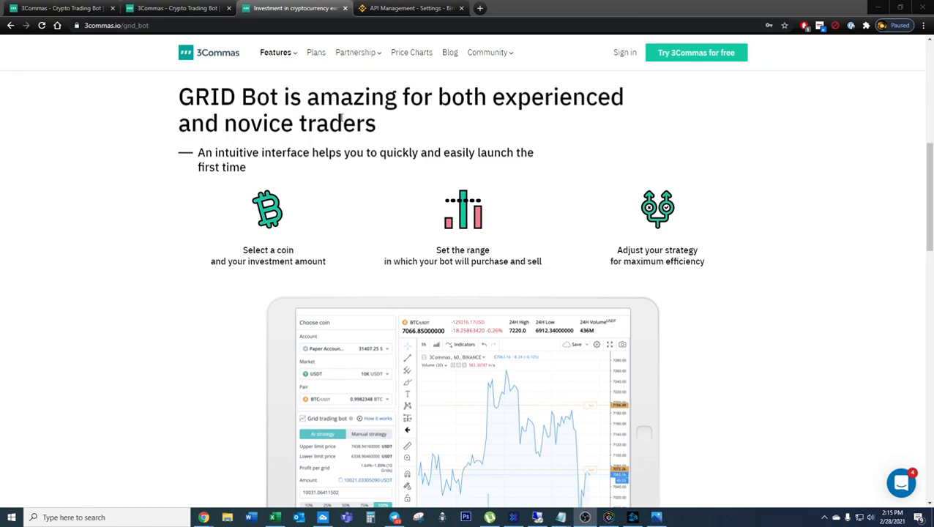
Read the GRID Bot feature page from its introduction through the usage steps to the AI Strategy explanation
{"action": "left_click_drag", "start_coordinate": [179, 97], "coordinate": [409, 135]}
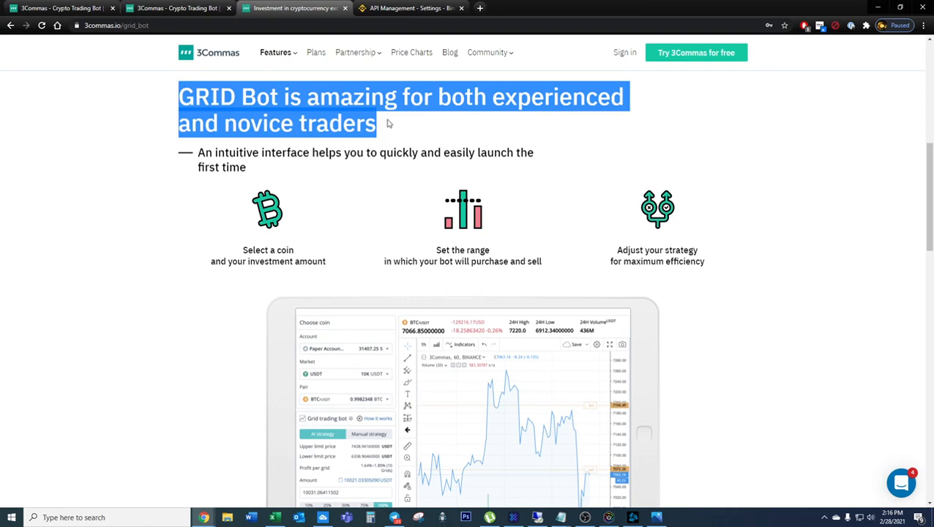
{"action": "left_click", "coordinate": [222, 99]}
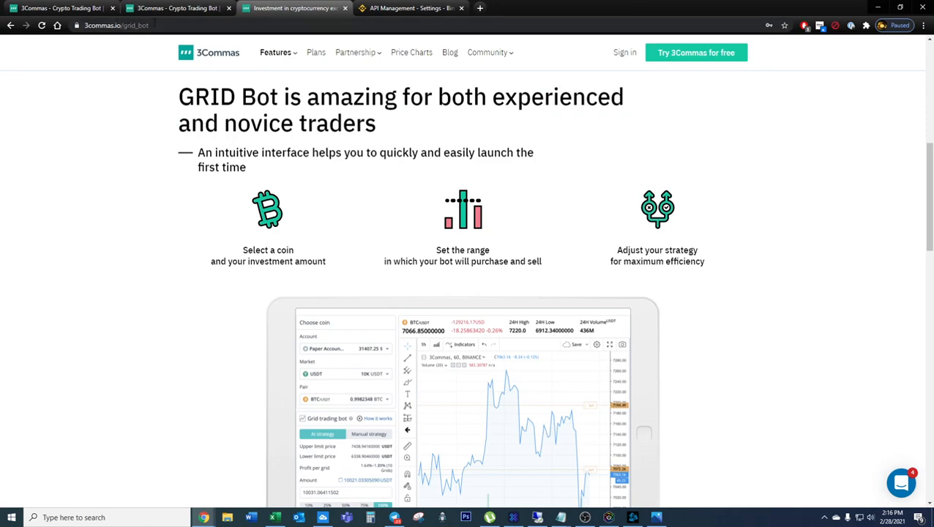
{"action": "scroll", "coordinate": [617, 277], "scroll_direction": "down", "scroll_amount": 2}
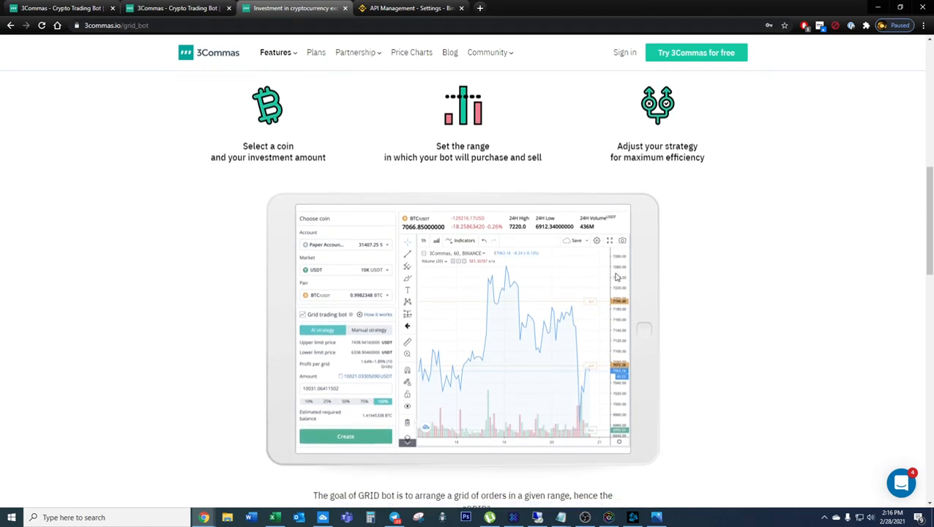
{"action": "scroll", "coordinate": [618, 277], "scroll_direction": "down", "scroll_amount": 5}
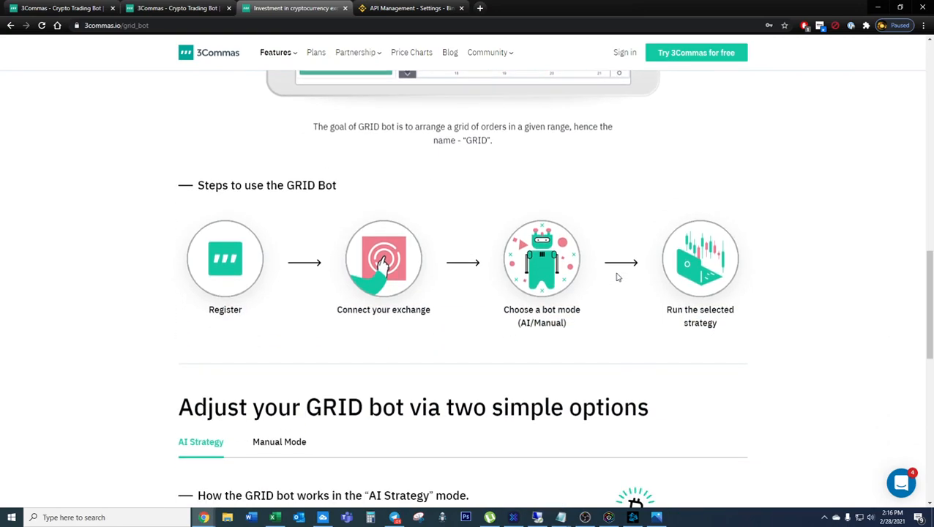
{"action": "scroll", "coordinate": [617, 277], "scroll_direction": "down", "scroll_amount": 2}
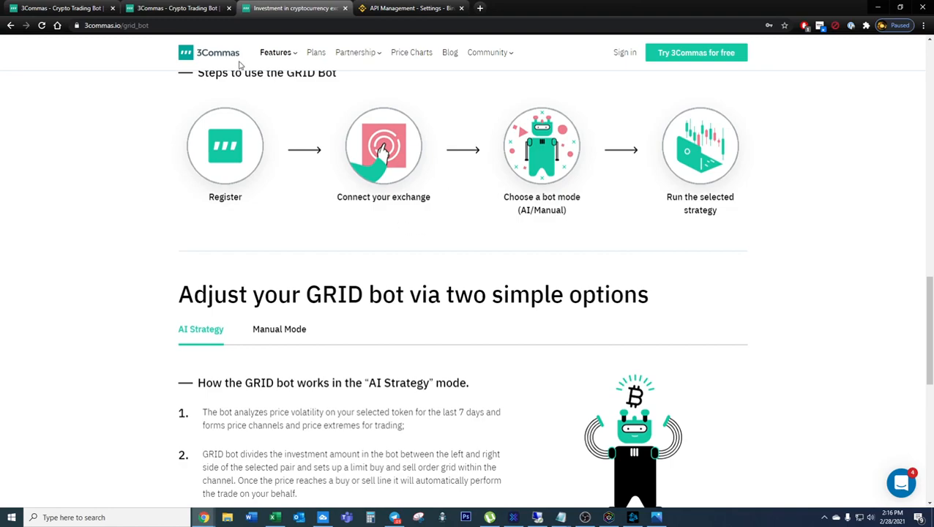
Return to the 3Commas dashboard, open the Subscription page in a separate browser tab and view it
{"action": "left_click", "coordinate": [173, 10]}
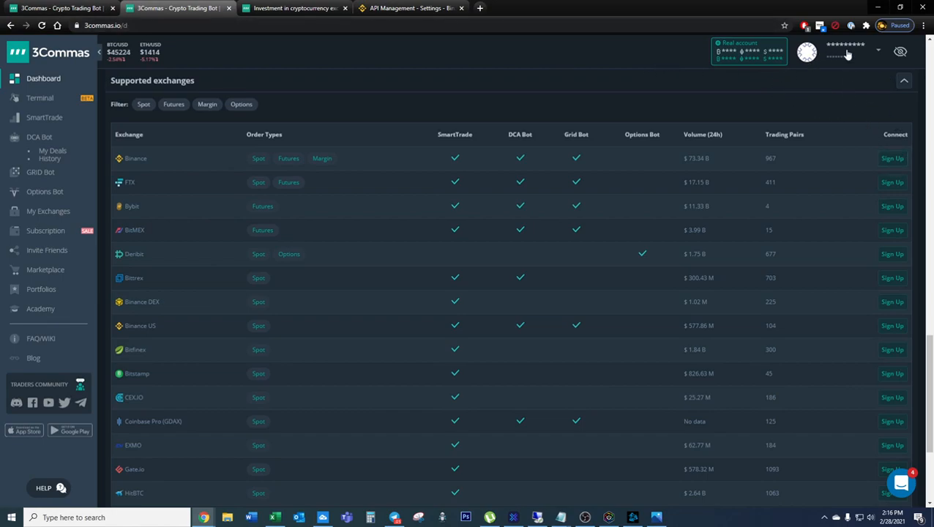
{"action": "middle_click", "coordinate": [54, 234]}
{"action": "left_click", "coordinate": [311, 8]}
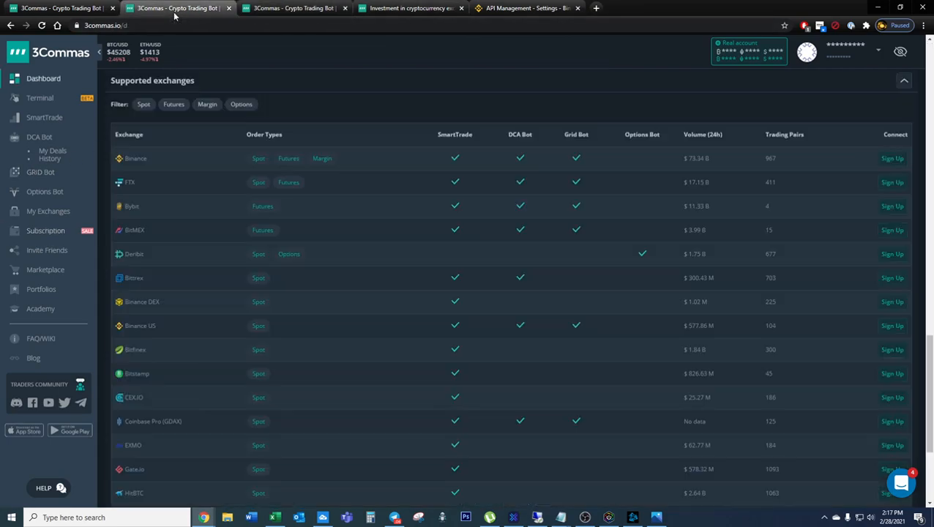
Go back to the 3Commas dashboard and open its GRID Bot page
{"action": "left_click", "coordinate": [175, 9]}
{"action": "left_click", "coordinate": [42, 174]}
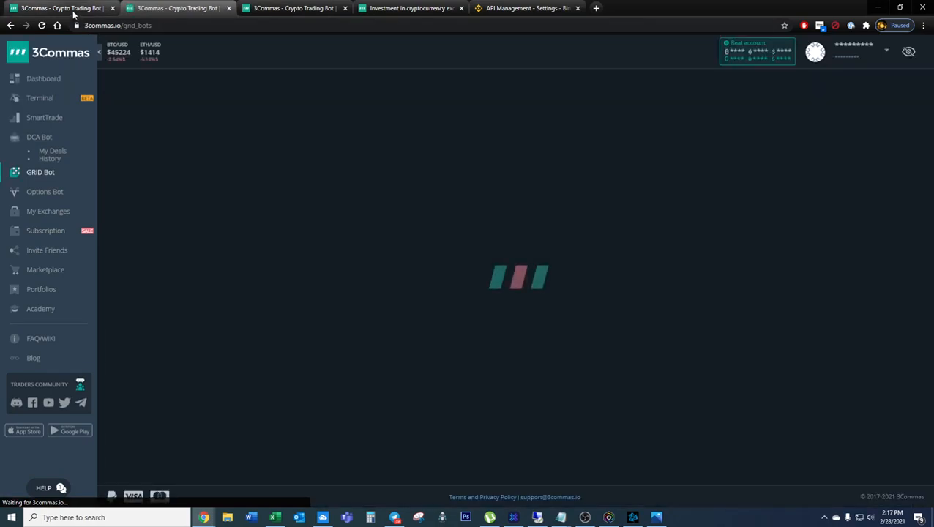
{"action": "left_click", "coordinate": [74, 10]}
{"action": "left_click", "coordinate": [168, 8]}
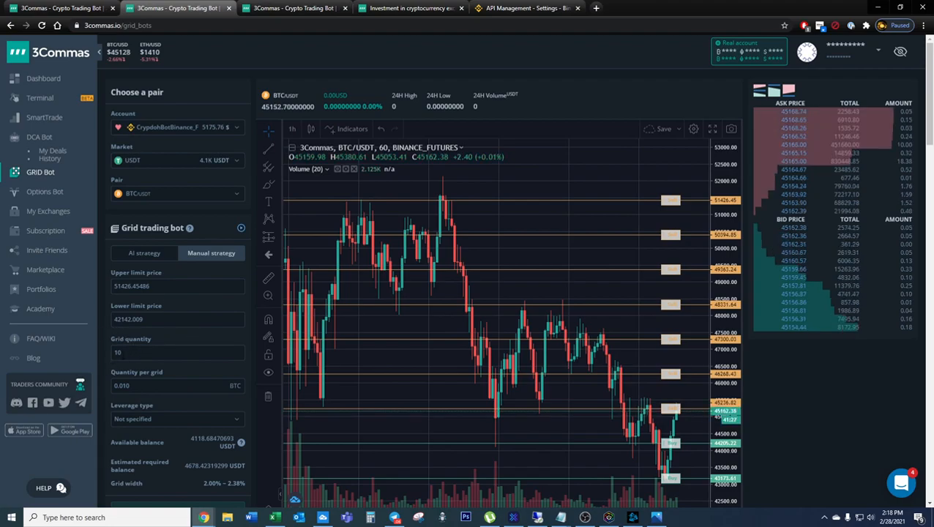
Compare the grid trading bot's AI strategy and manual strategy settings, finishing on the manual strategy
{"action": "left_click", "coordinate": [151, 256]}
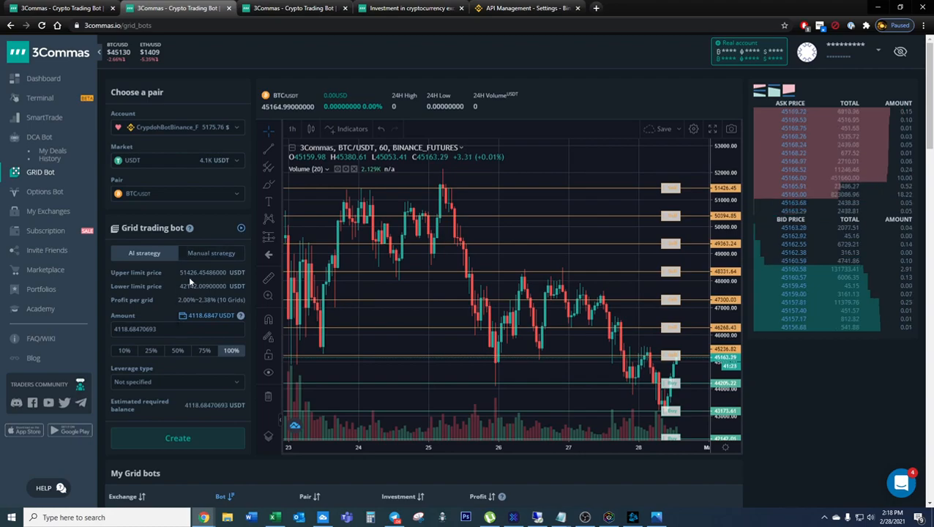
{"action": "left_click", "coordinate": [216, 253]}
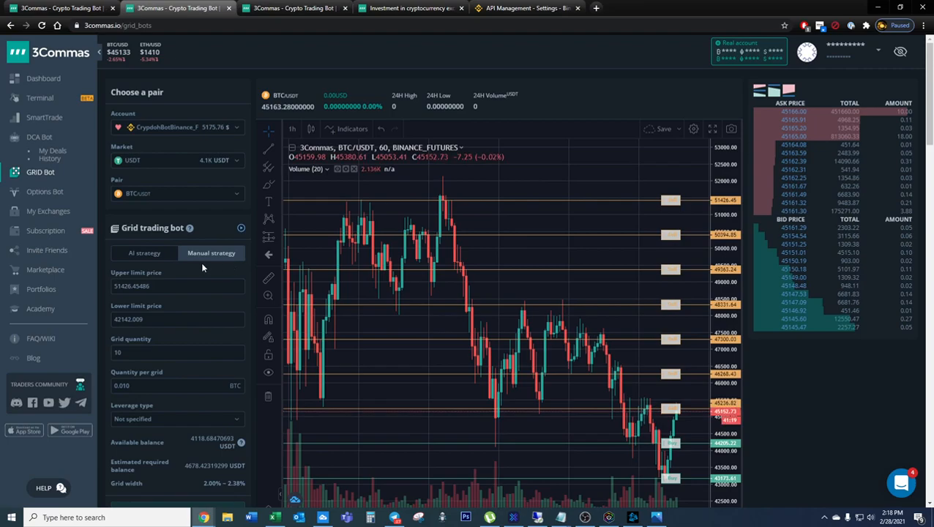
{"action": "left_click", "coordinate": [167, 255]}
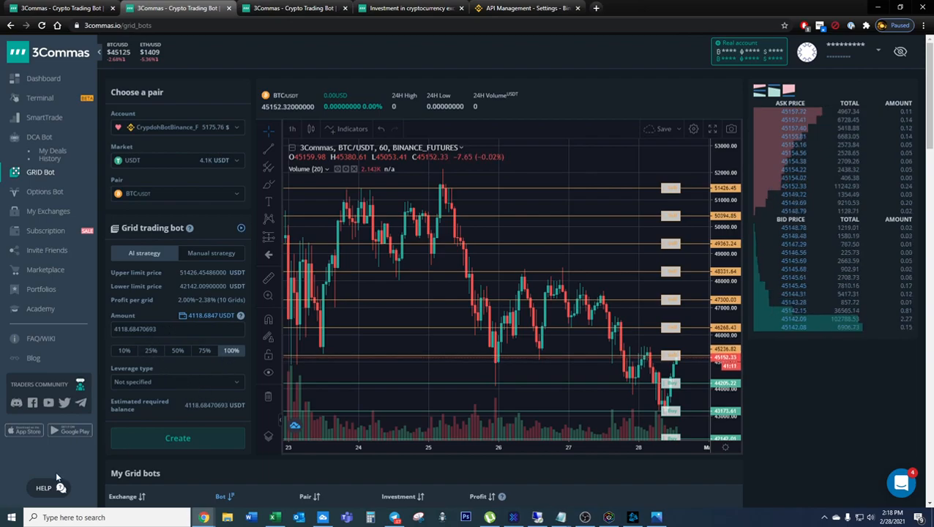
{"action": "left_click", "coordinate": [211, 253]}
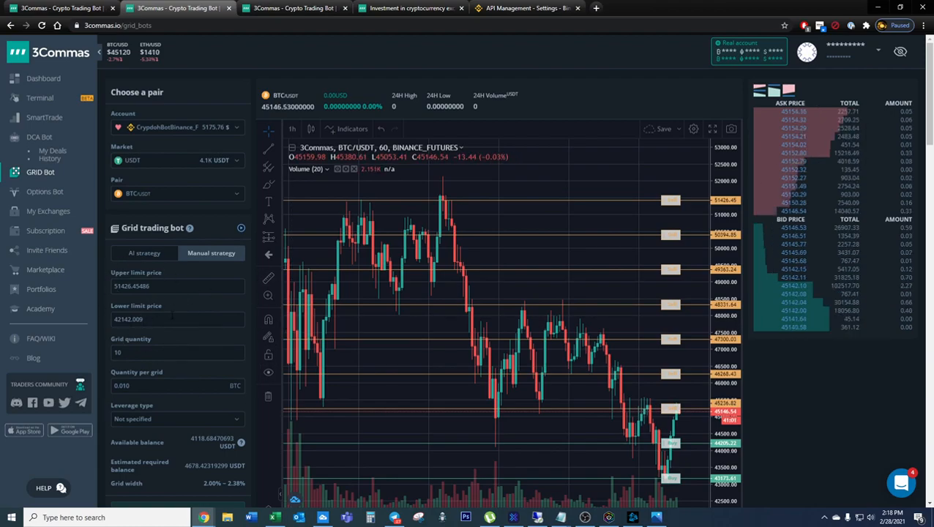
Switch to TradingView and examine the BTCUSDTPERP 4h chart's indicators and upper and lower bands, then return to the grid bot page
{"action": "left_click", "coordinate": [323, 517]}
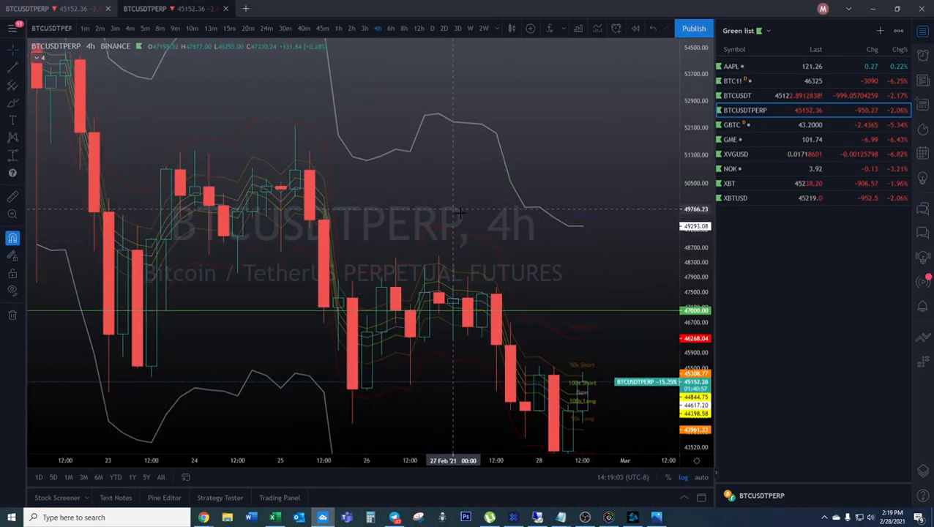
{"action": "left_click", "coordinate": [39, 58]}
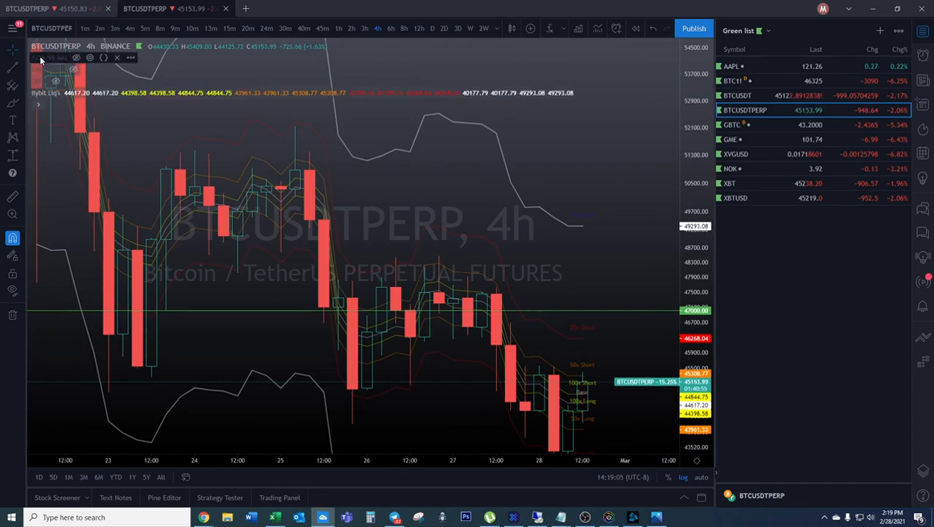
{"action": "left_click", "coordinate": [40, 108]}
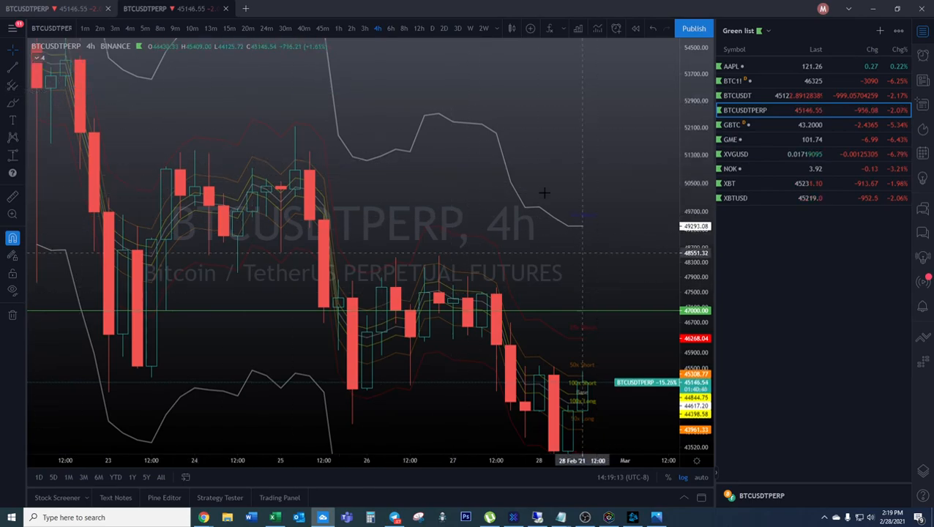
{"action": "left_click_drag", "start_coordinate": [614, 316], "coordinate": [611, 175]}
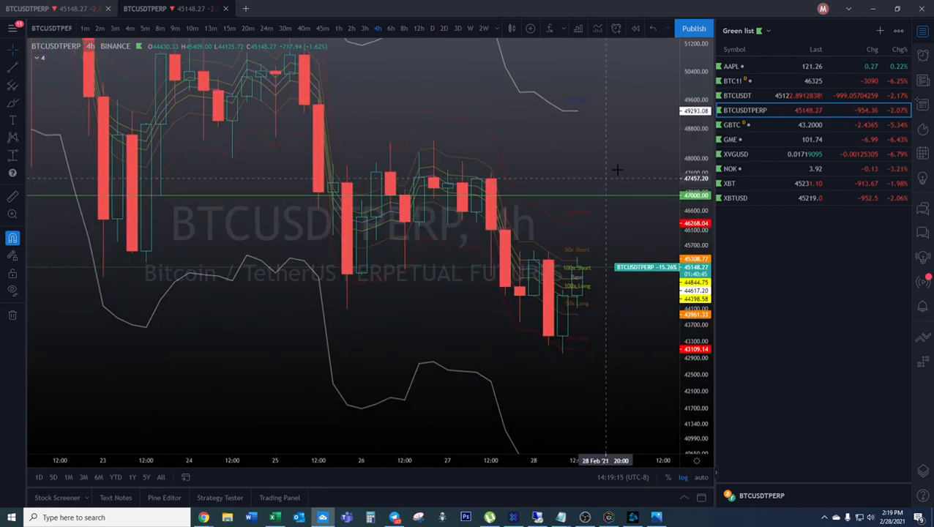
{"action": "left_click_drag", "start_coordinate": [688, 130], "coordinate": [685, 207]}
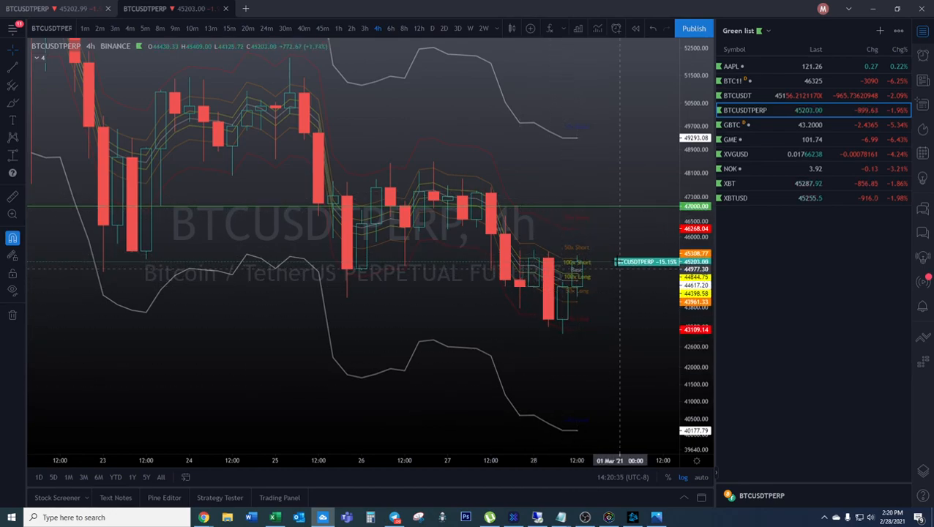
{"action": "left_click", "coordinate": [873, 8]}
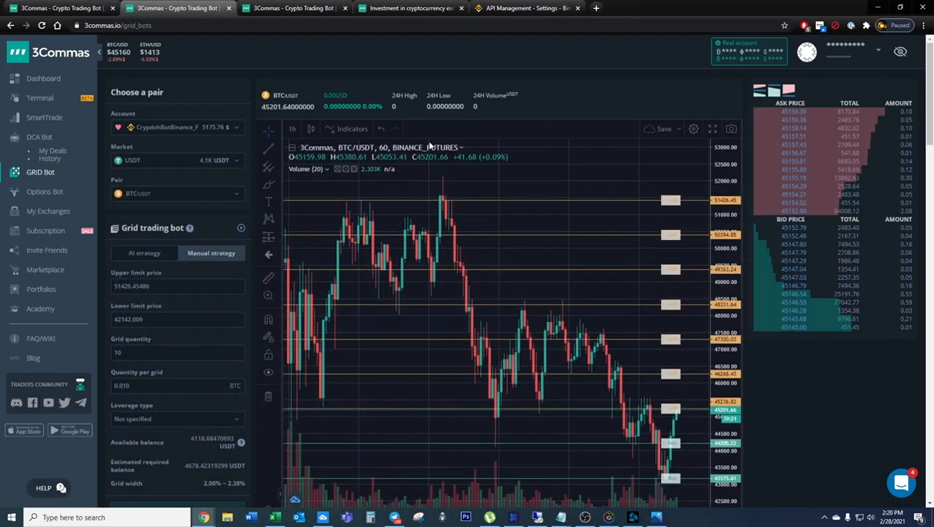
Review the profit and investment of the running BTC/USDT bot in the My Grid bots list
{"action": "scroll", "coordinate": [278, 360], "scroll_direction": "down", "scroll_amount": 5}
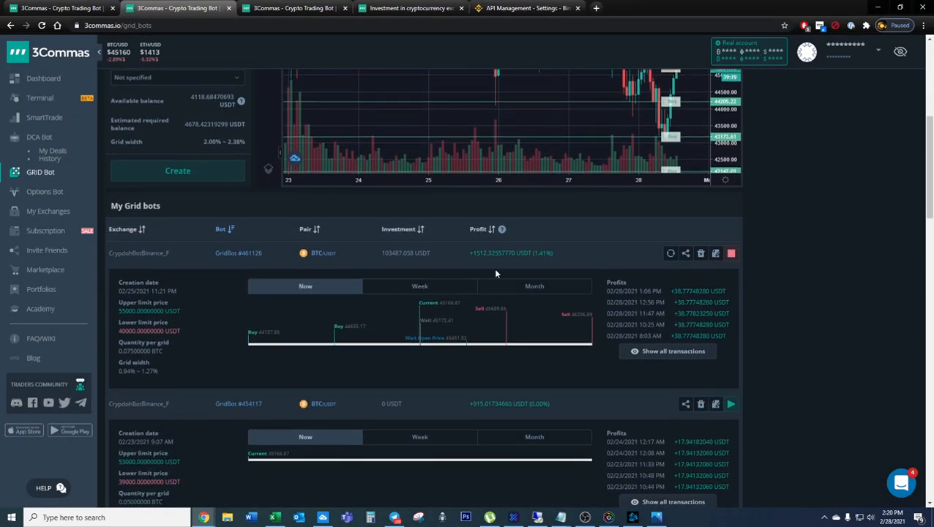
{"action": "left_click_drag", "start_coordinate": [510, 252], "coordinate": [547, 252]}
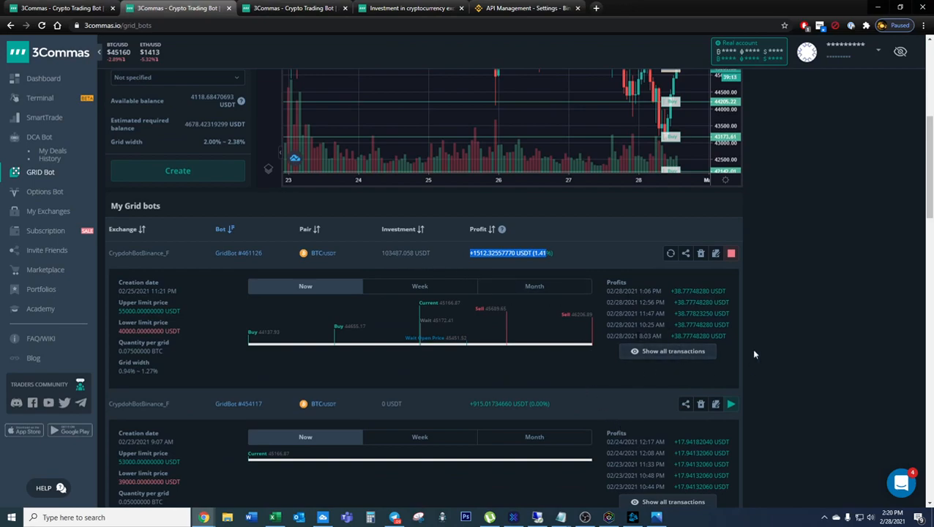
{"action": "left_click", "coordinate": [586, 252]}
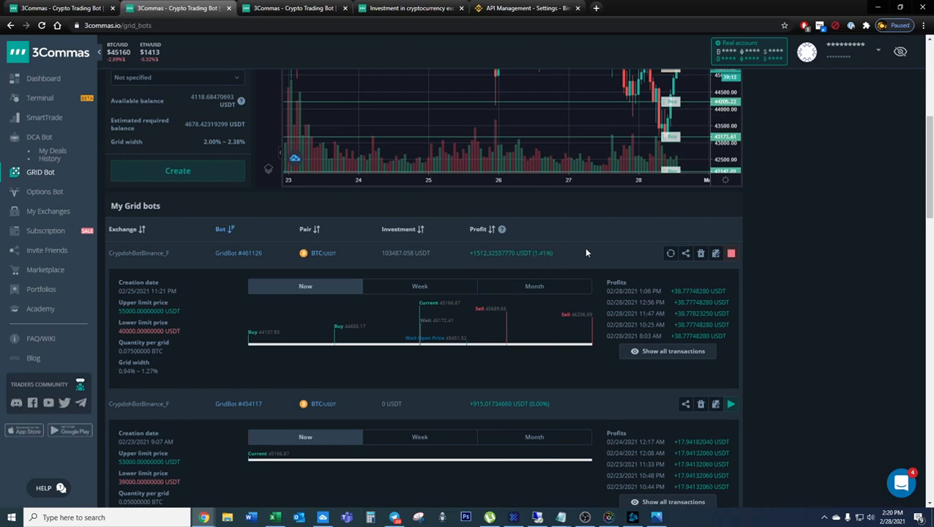
{"action": "double_click", "coordinate": [385, 254]}
{"action": "scroll", "coordinate": [141, 150], "scroll_direction": "up", "scroll_amount": 5}
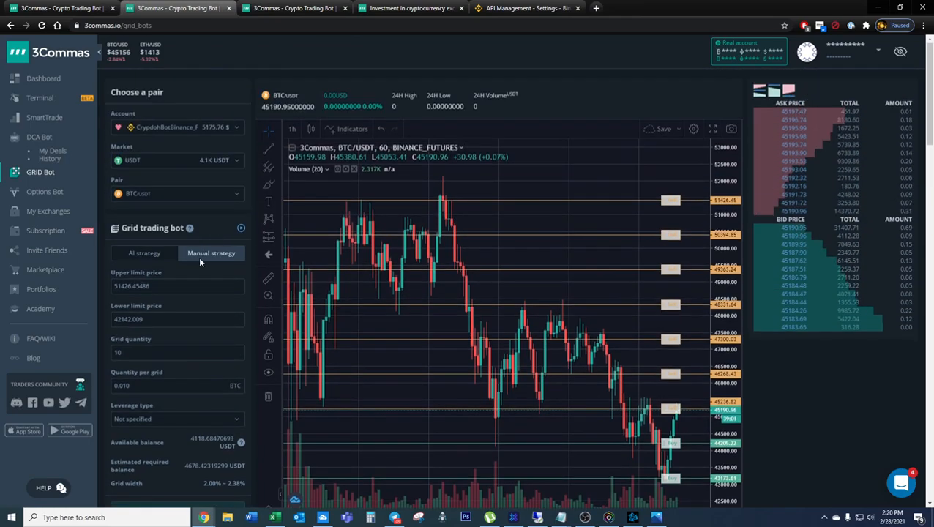
Review the manual strategy's upper limit price, lower limit price, grid quantity and quantity per grid settings
{"action": "left_click", "coordinate": [169, 289]}
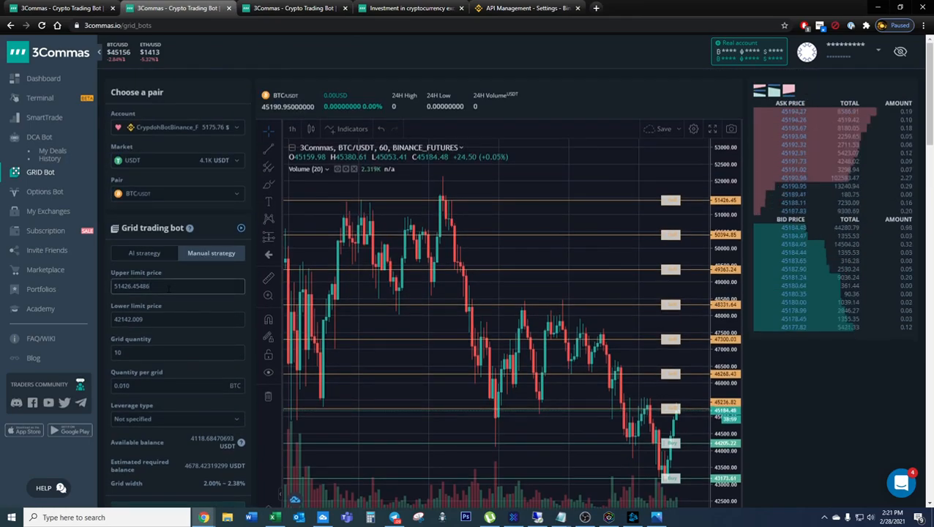
{"action": "left_click_drag", "start_coordinate": [169, 288], "coordinate": [109, 291]}
{"action": "left_click_drag", "start_coordinate": [162, 320], "coordinate": [100, 322]}
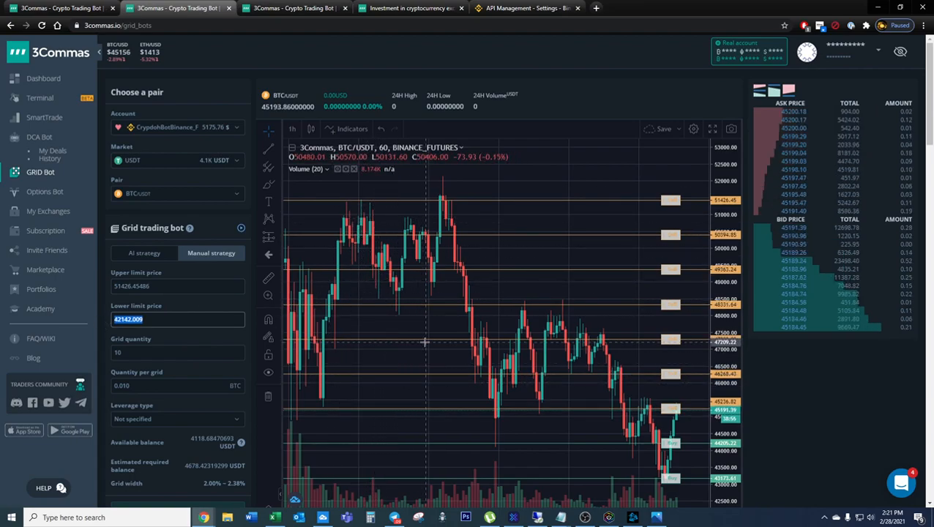
{"action": "left_click_drag", "start_coordinate": [153, 354], "coordinate": [106, 355]}
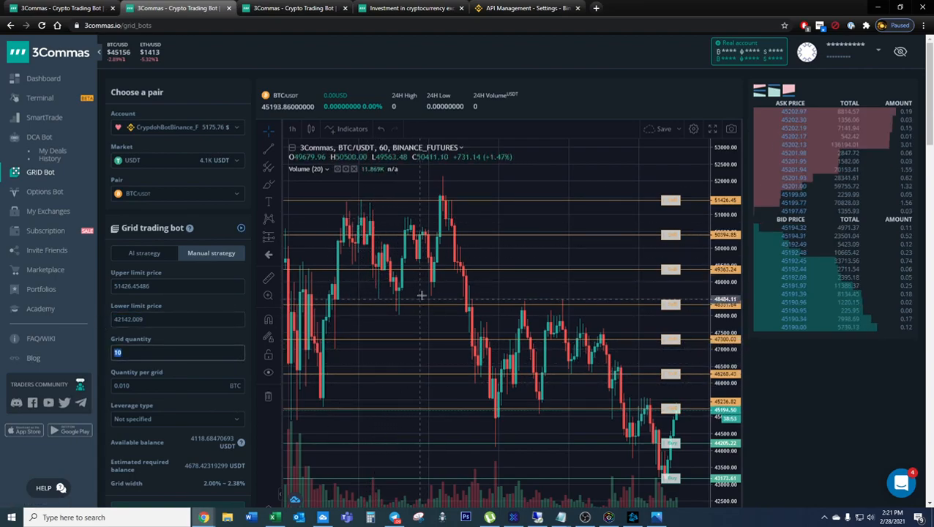
{"action": "scroll", "coordinate": [226, 360], "scroll_direction": "down", "scroll_amount": 2}
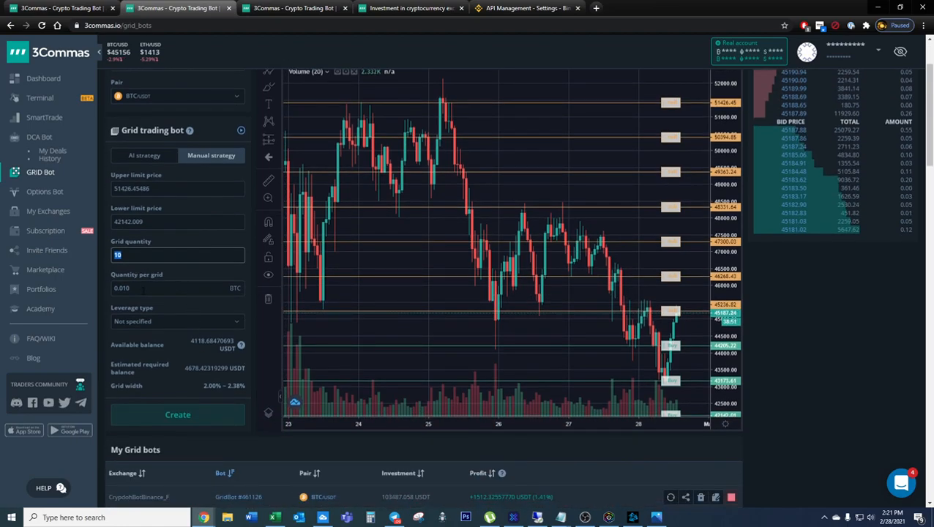
{"action": "scroll", "coordinate": [180, 181], "scroll_direction": "up", "scroll_amount": 2}
Check the bands on the TradingView chart and set the bot's upper limit price to 49200 and lower limit price to 40200
{"action": "left_click_drag", "start_coordinate": [153, 285], "coordinate": [110, 286]}
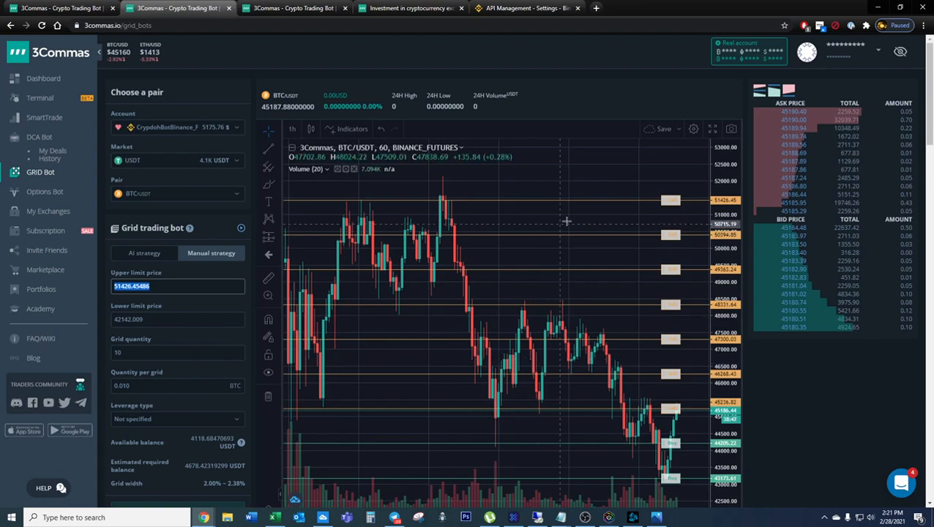
{"action": "left_click", "coordinate": [329, 519]}
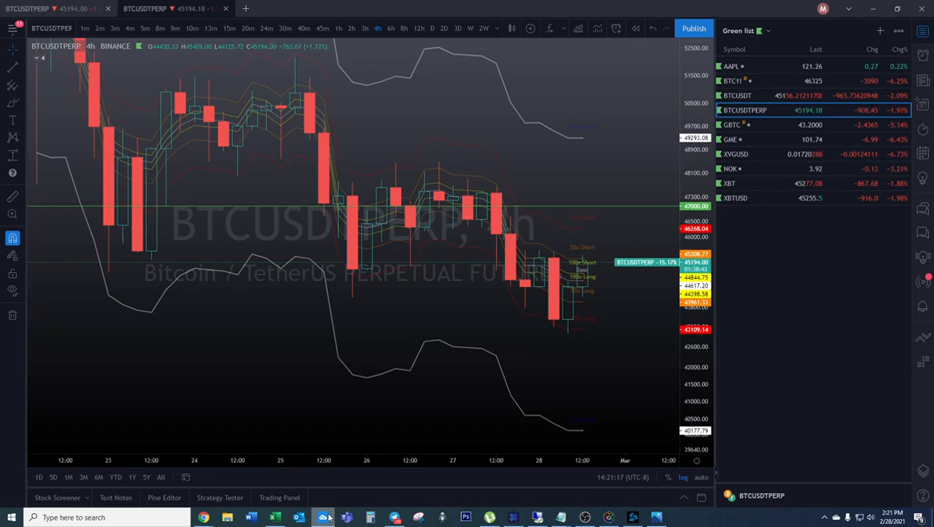
{"action": "left_click", "coordinate": [327, 519]}
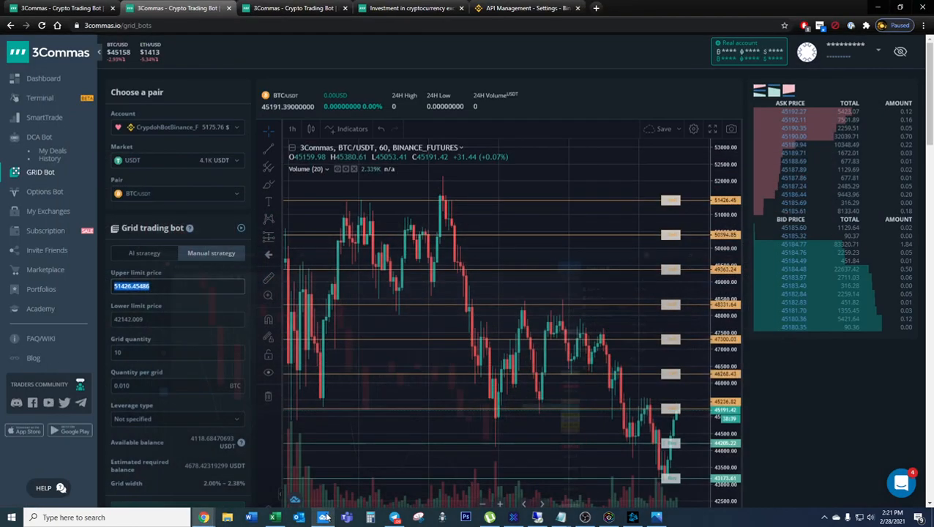
{"action": "left_click_drag", "start_coordinate": [151, 286], "coordinate": [71, 285]}
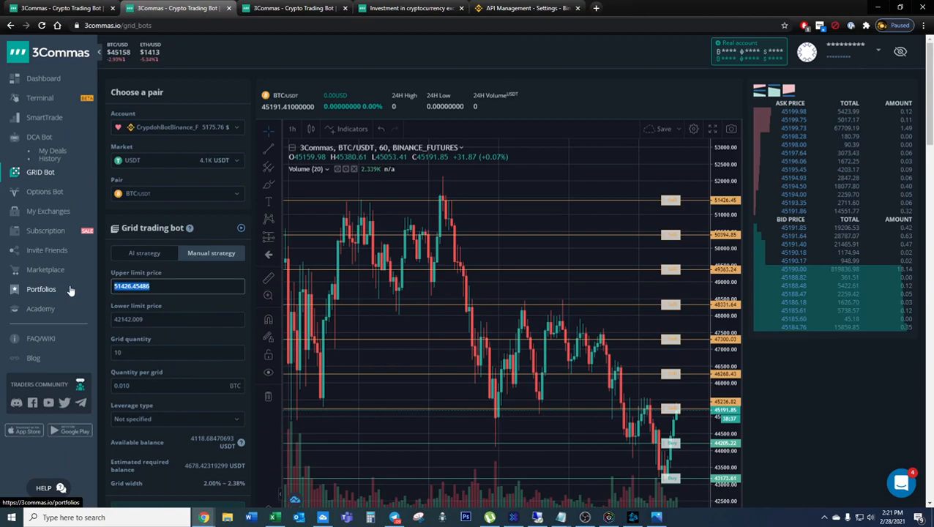
{"action": "type", "text": "49200"}
{"action": "left_click_drag", "start_coordinate": [147, 318], "coordinate": [85, 323]}
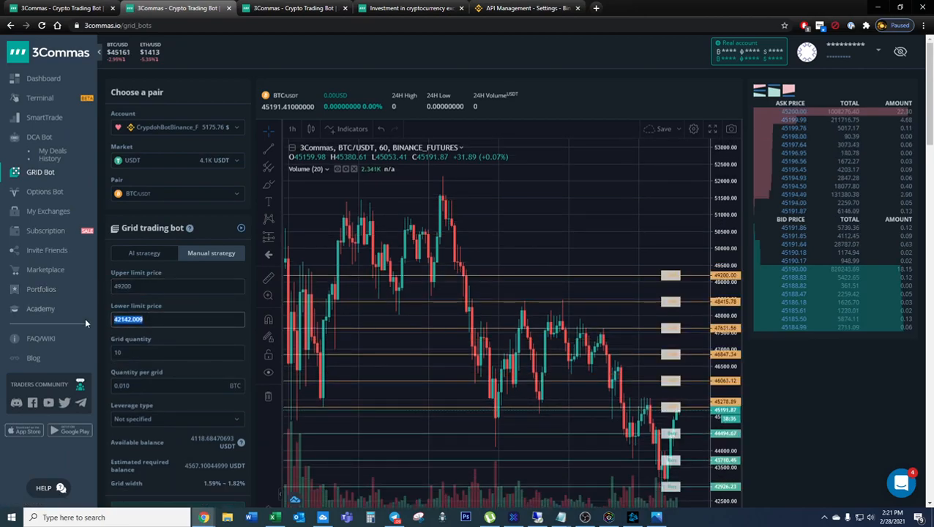
{"action": "type", "text": "40200"}
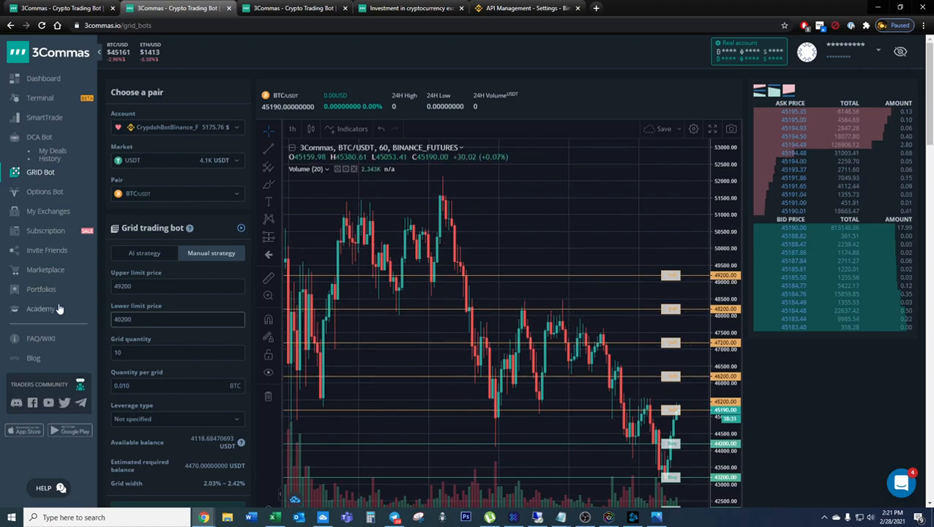
Review the manual strategy's grid quantity together with its grid width and estimated required balance
{"action": "left_click_drag", "start_coordinate": [141, 353], "coordinate": [102, 357]}
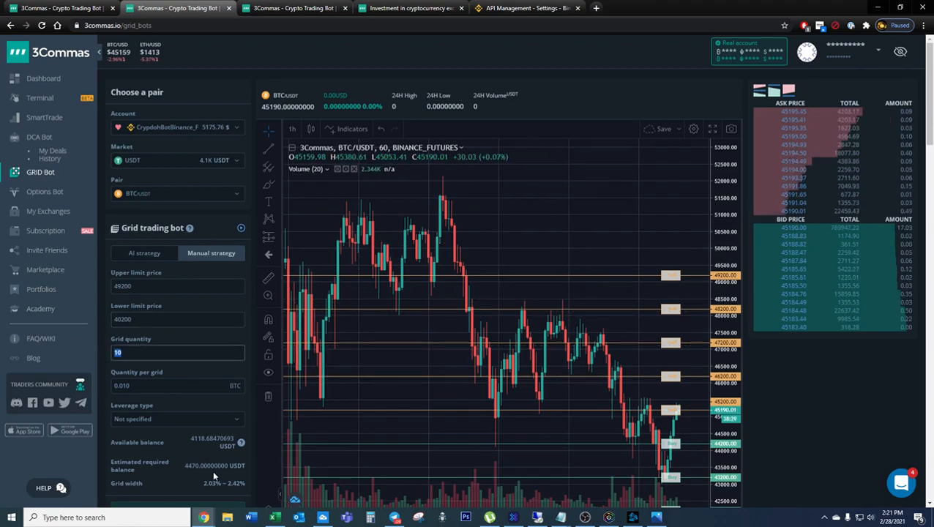
{"action": "scroll", "coordinate": [220, 461], "scroll_direction": "down", "scroll_amount": 1}
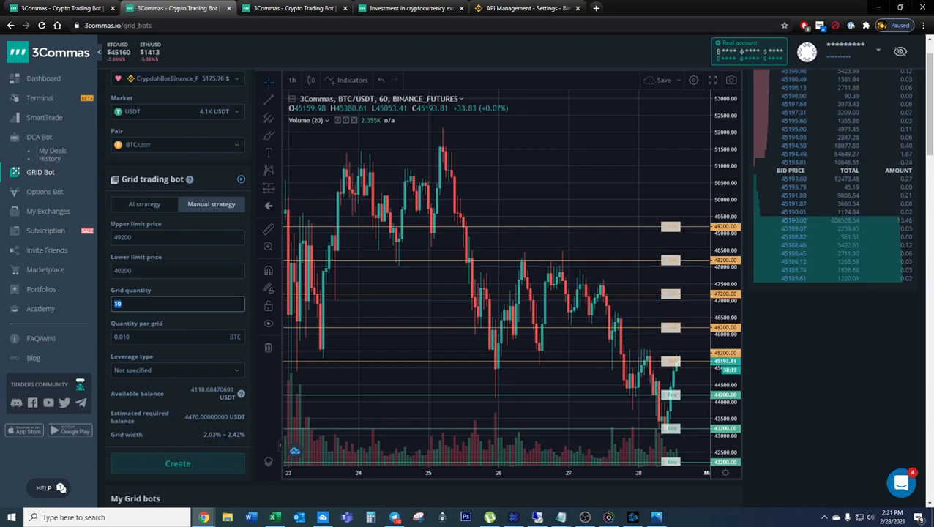
{"action": "double_click", "coordinate": [208, 434]}
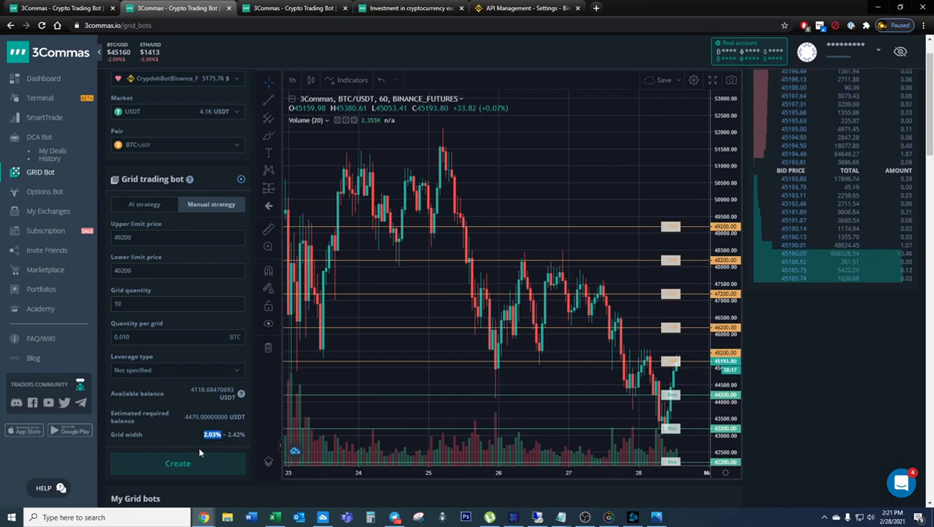
{"action": "left_click", "coordinate": [370, 517]}
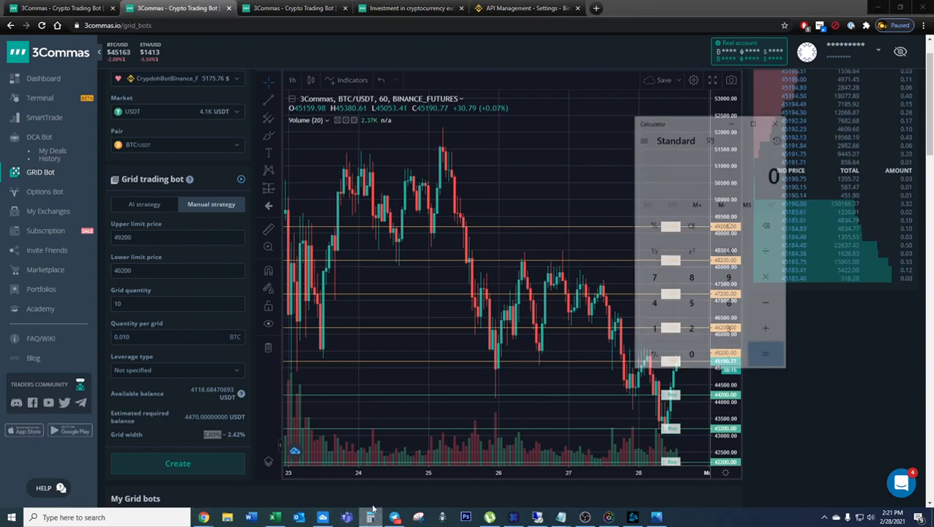
{"action": "left_click_drag", "start_coordinate": [710, 127], "coordinate": [513, 134]}
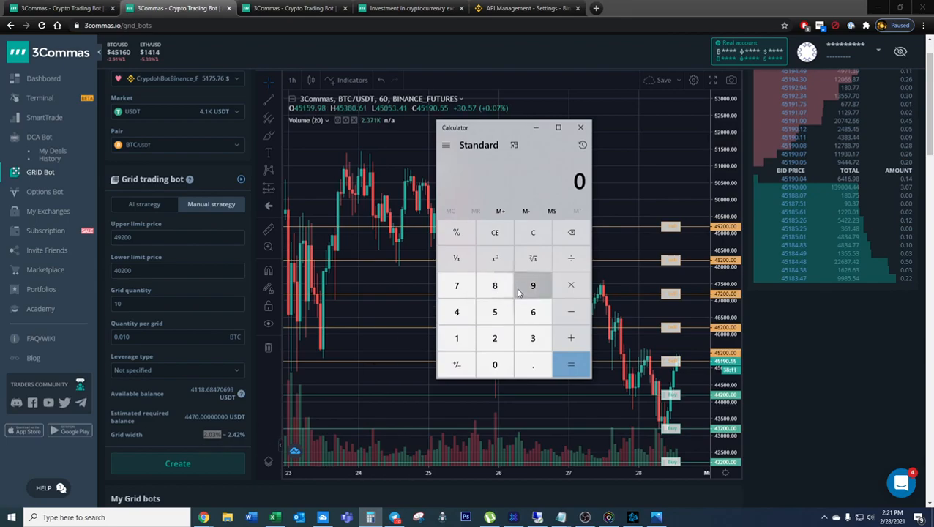
{"action": "type", "text": "20"}
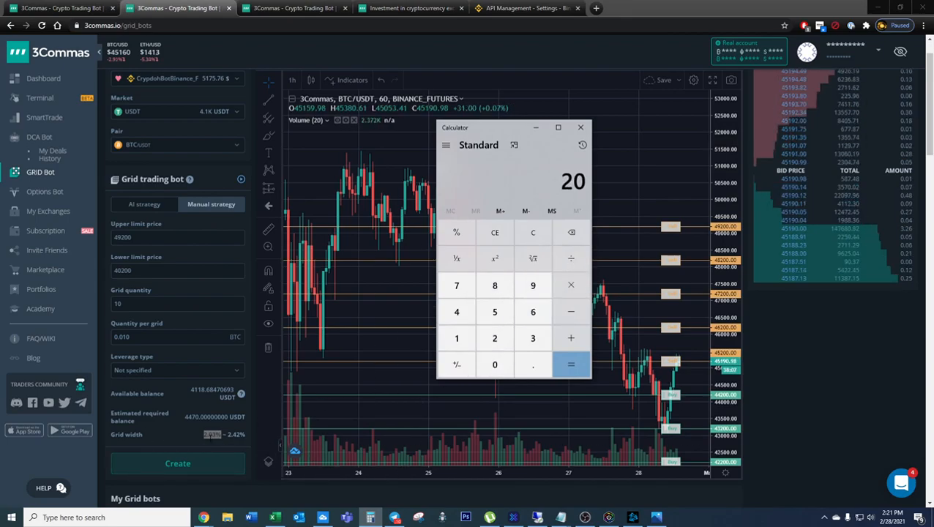
{"action": "left_click", "coordinate": [533, 232]}
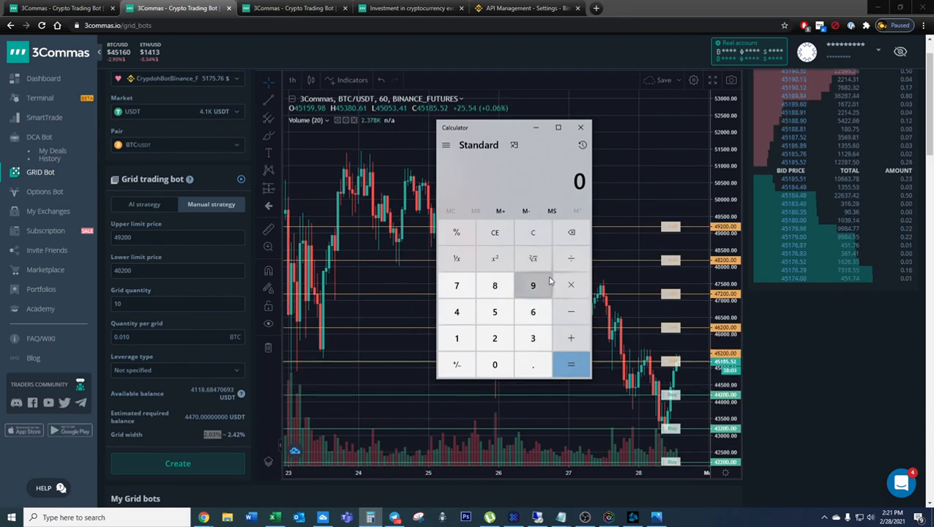
{"action": "left_click", "coordinate": [585, 129]}
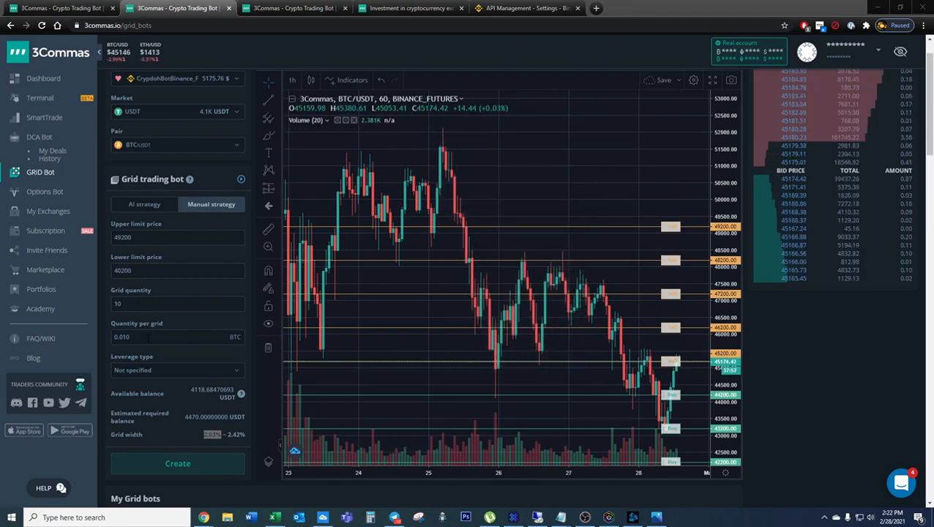
Review the quantity per grid setting and the selected exchange account
{"action": "double_click", "coordinate": [210, 337]}
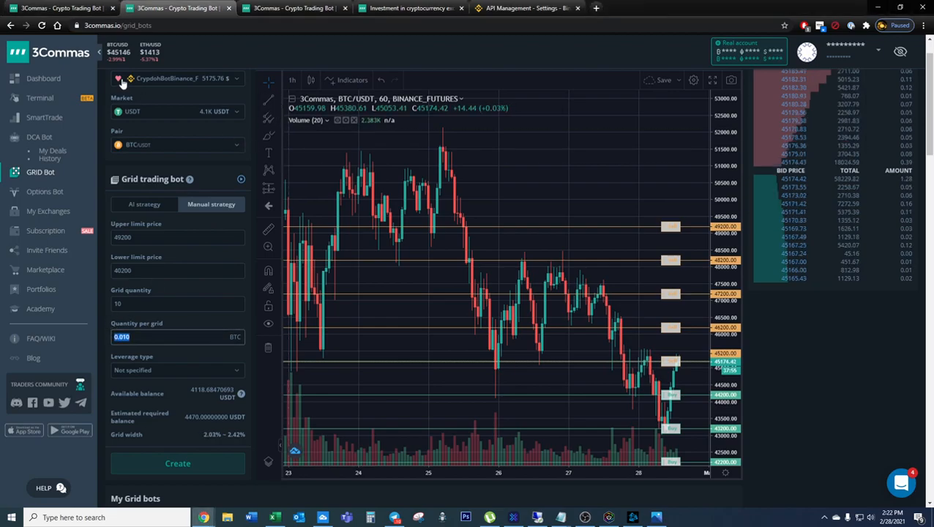
{"action": "left_click", "coordinate": [162, 78]}
{"action": "left_click", "coordinate": [163, 87]}
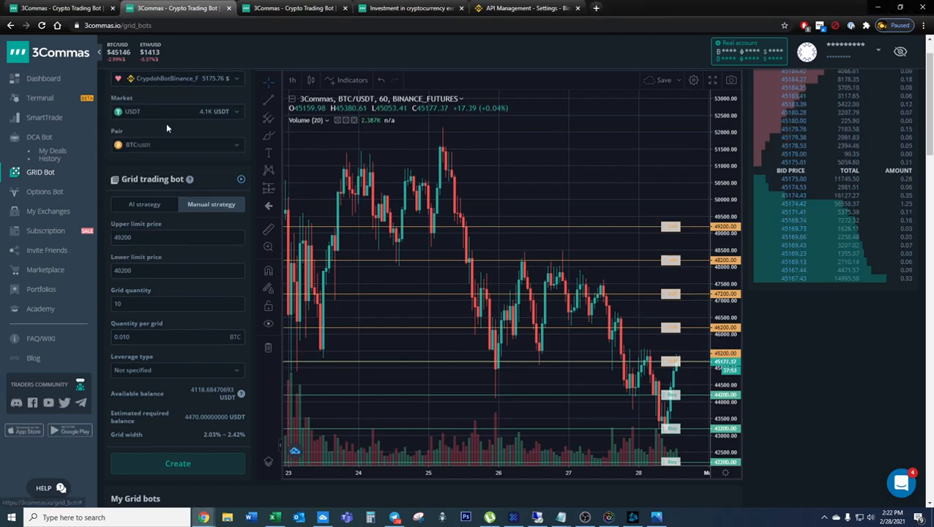
Set the grid bot's leverage type to Cross and review the custom leverage scale and balance figures
{"action": "left_click", "coordinate": [143, 370]}
{"action": "left_click", "coordinate": [137, 405]}
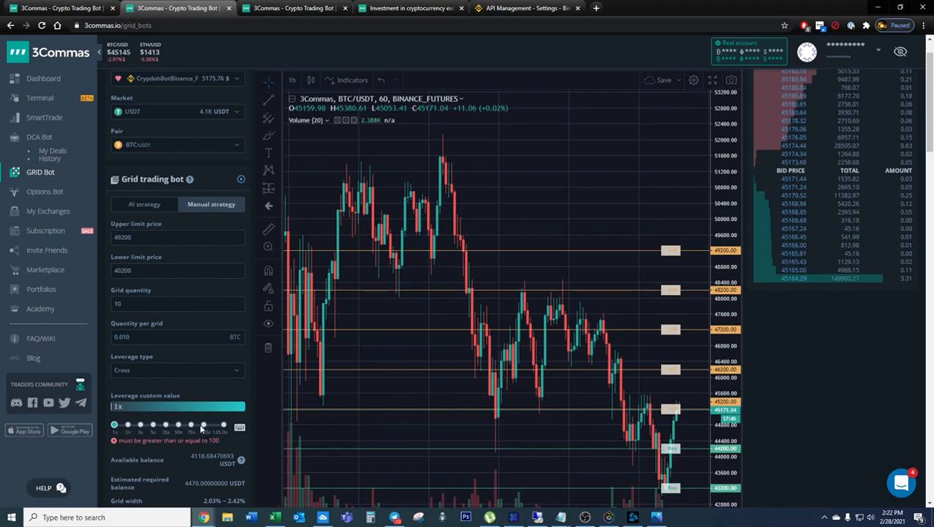
{"action": "scroll", "coordinate": [232, 426], "scroll_direction": "down", "scroll_amount": 1}
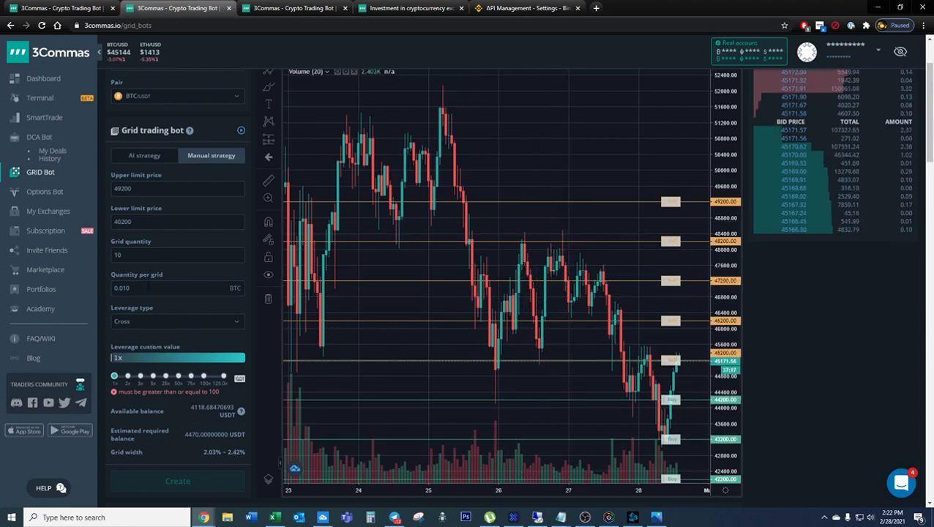
Try a grid quantity of 50 and clear the value again
{"action": "double_click", "coordinate": [117, 254]}
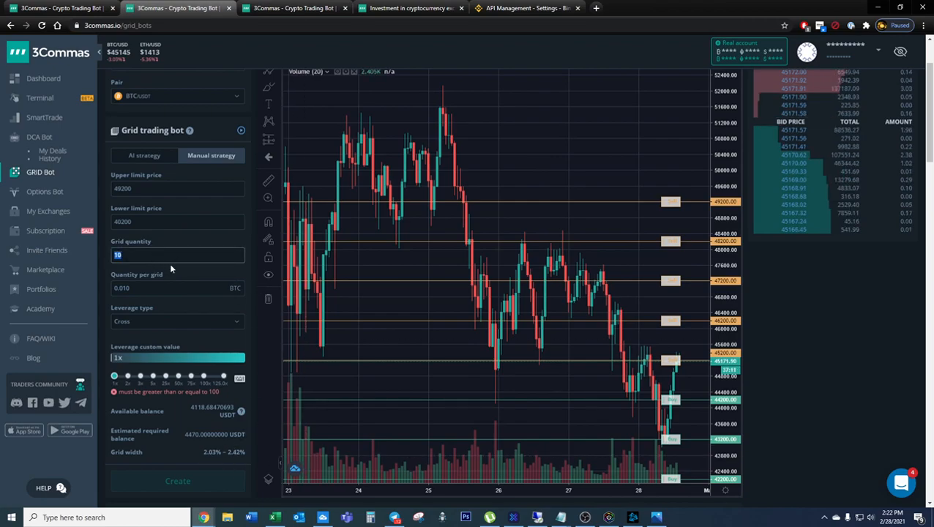
{"action": "left_click", "coordinate": [134, 256]}
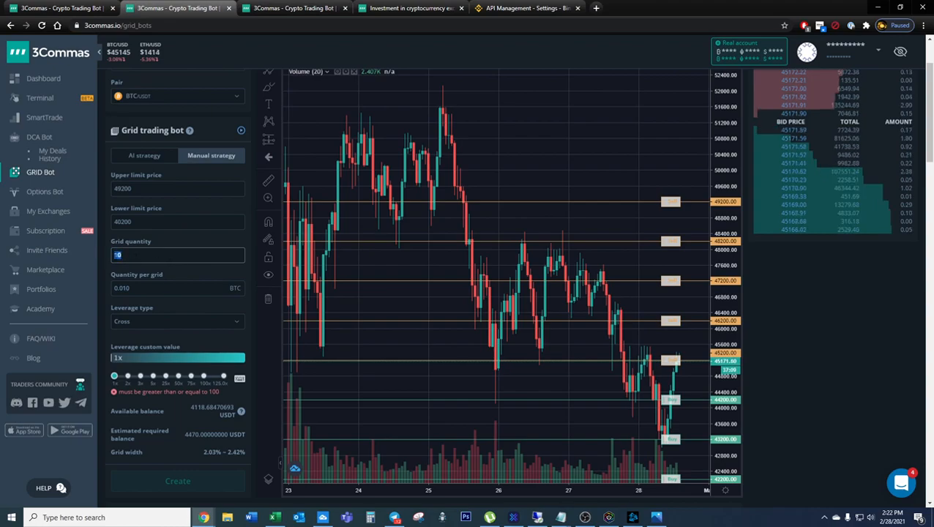
{"action": "type", "text": "50"}
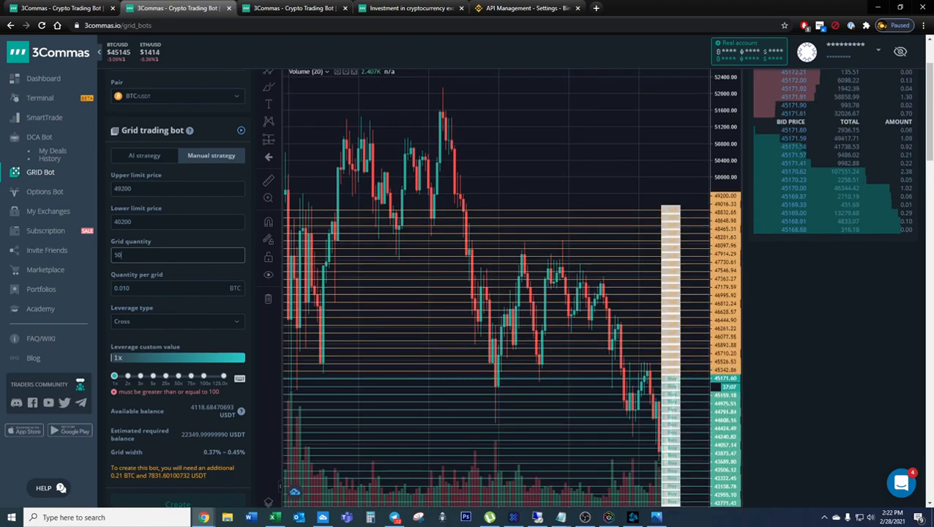
{"action": "key", "text": "BackSpace"}
{"action": "key", "text": "BackSpace"}
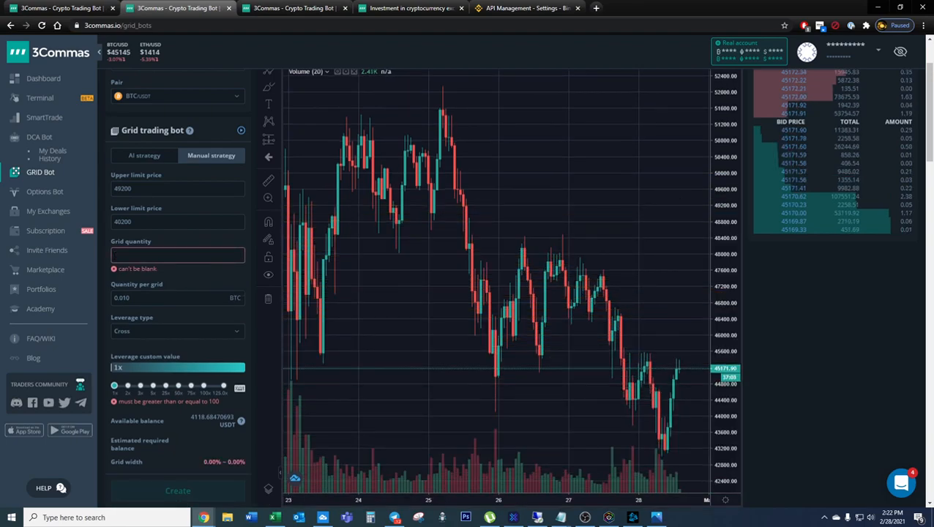
Try a grid quantity of 100 for the manual strategy and clear it
{"action": "type", "text": "100"}
{"action": "key", "text": "BackSpace"}
{"action": "key", "text": "BackSpace"}
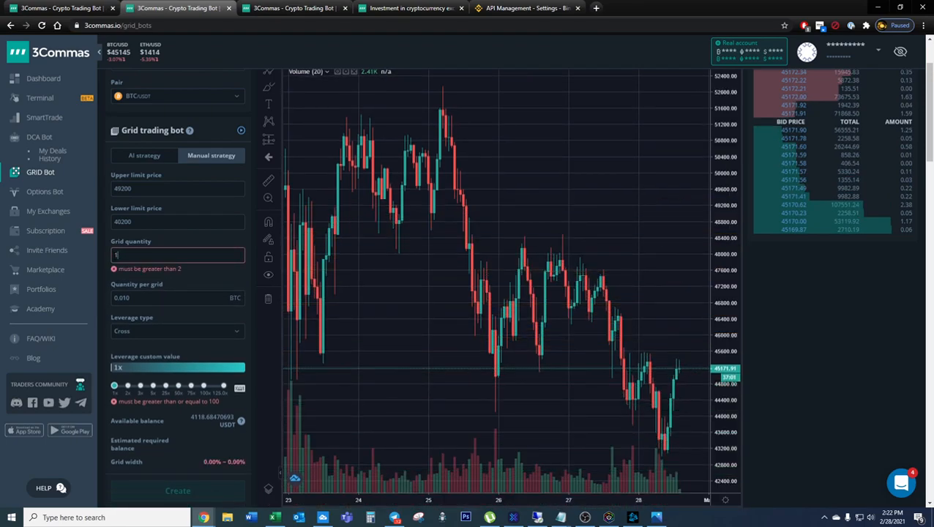
{"action": "type", "text": "00"}
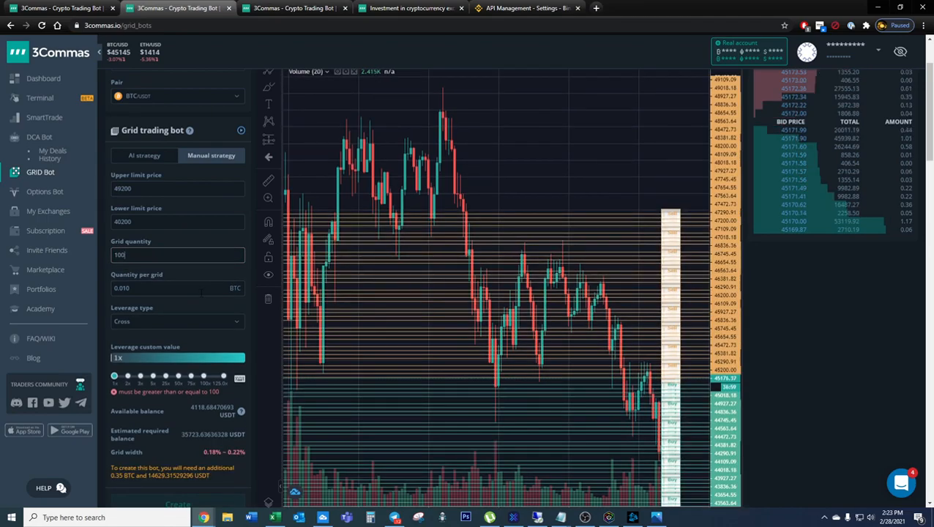
{"action": "key", "text": "BackSpace"}
{"action": "key", "text": "BackSpace"}
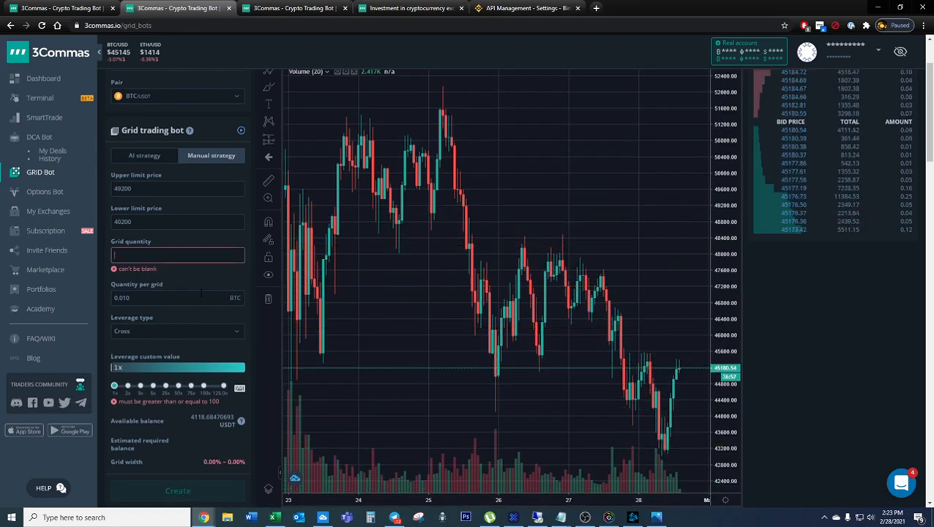
Try grid quantities of 50 and 85 for the manual strategy and clear the last one
{"action": "type", "text": "50"}
{"action": "key", "text": "BackSpace"}
{"action": "key", "text": "BackSpace"}
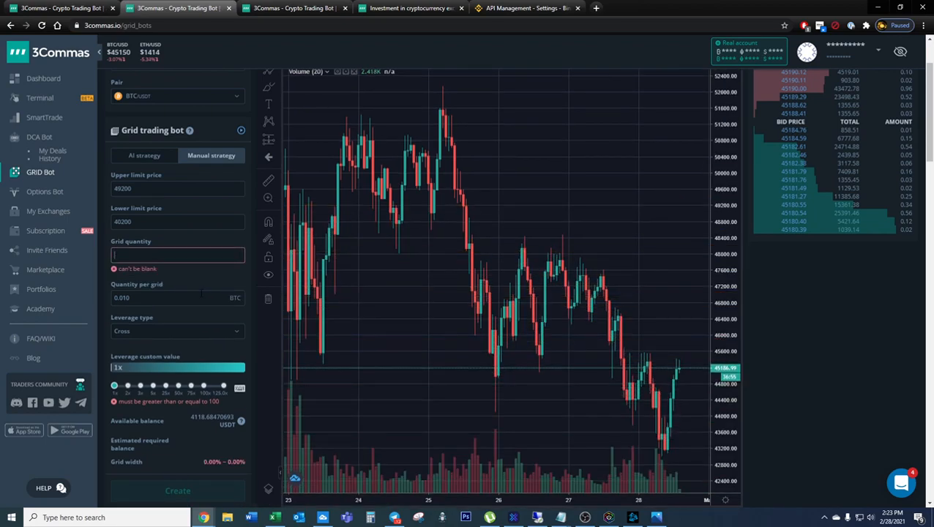
{"action": "type", "text": "85"}
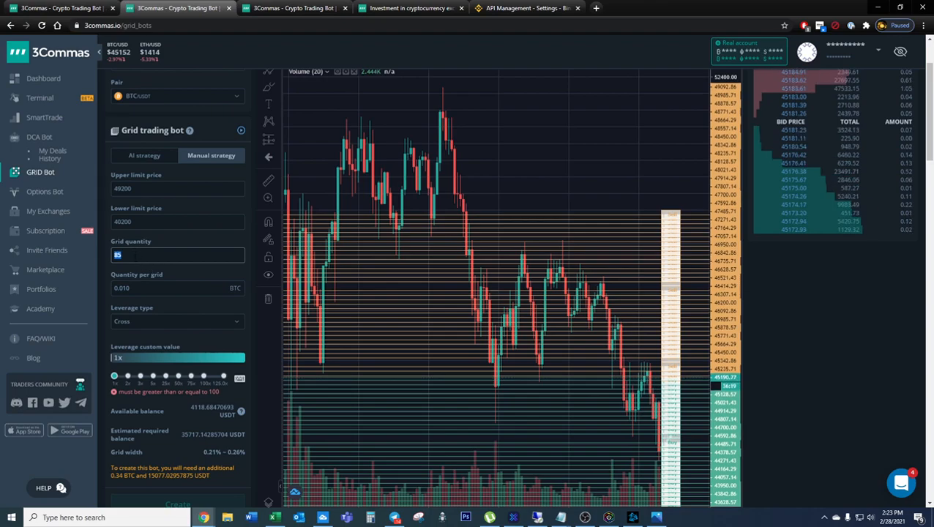
{"action": "key", "text": "Right"}
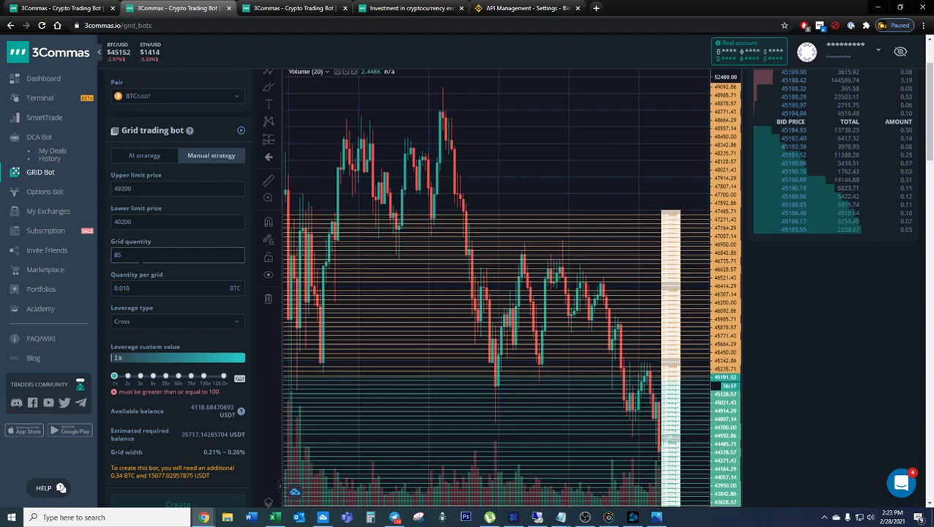
{"action": "key", "text": "BackSpace"}
{"action": "key", "text": "BackSpace"}
Compare grid quantities of 50 and 100 once more and empty the value
{"action": "type", "text": "50"}
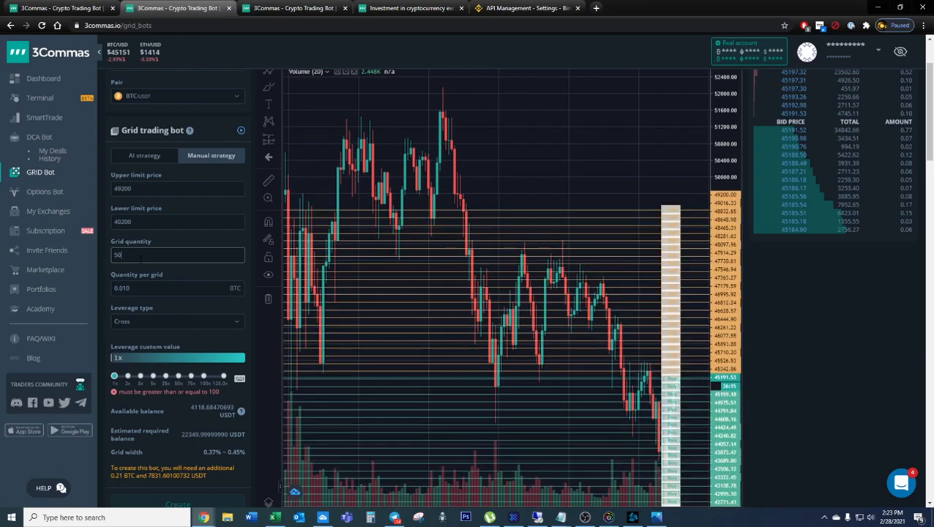
{"action": "key", "text": "BackSpace"}
{"action": "key", "text": "BackSpace"}
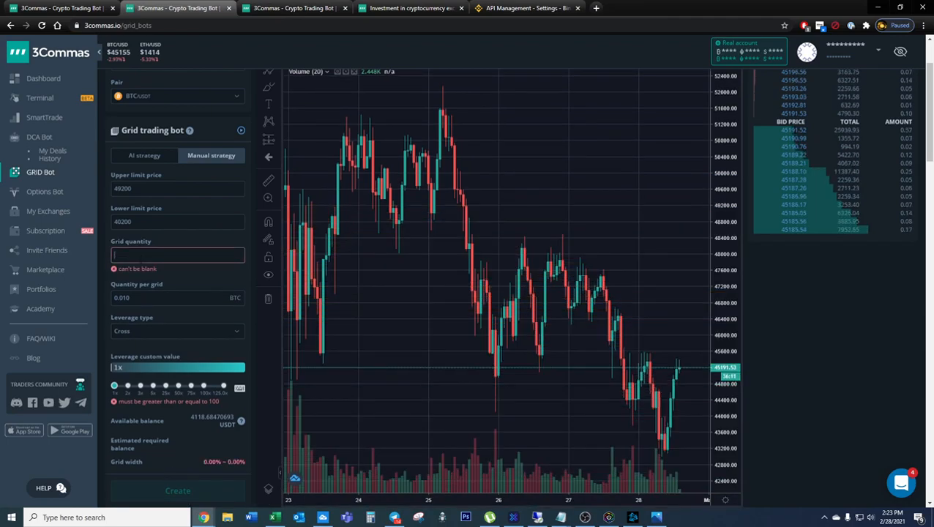
{"action": "type", "text": "50"}
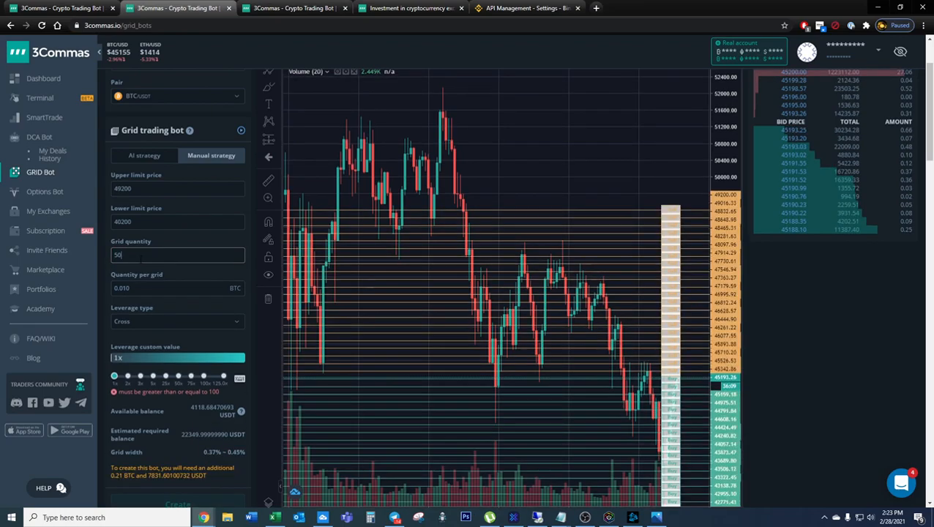
{"action": "key", "text": "BackSpace"}
{"action": "key", "text": "BackSpace"}
{"action": "type", "text": "1000"}
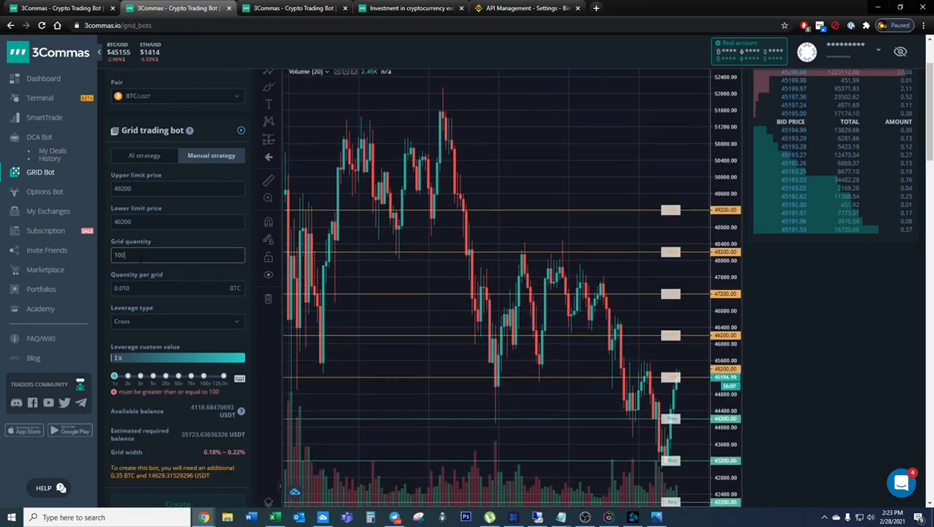
{"action": "key", "text": "BackSpace"}
{"action": "key", "text": "BackSpace"}
{"action": "key", "text": "BackSpace"}
{"action": "key", "text": "BackSpace"}
Set the grid quantity to 20 and inspect the grid's buy and sell levels on the price chart
{"action": "type", "text": "25"}
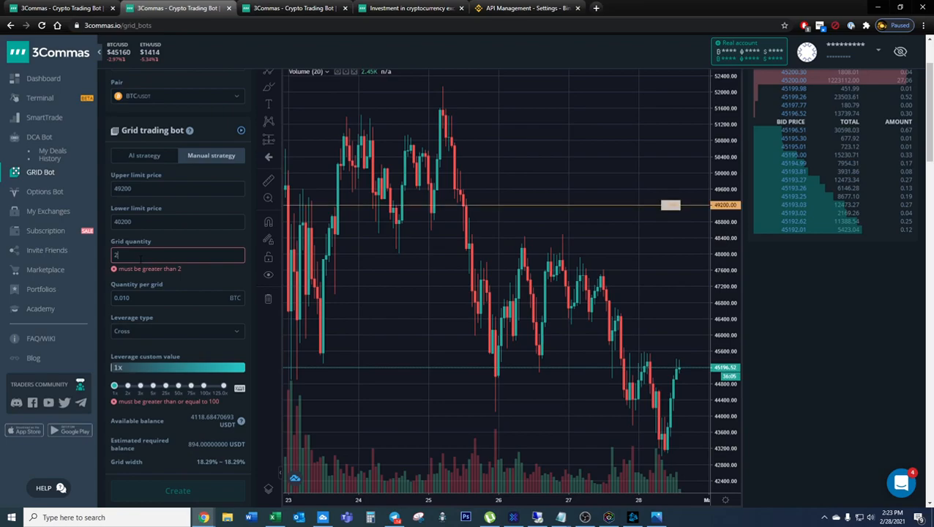
{"action": "key", "text": "BackSpace"}
{"action": "key", "text": "BackSpace"}
{"action": "type", "text": "20"}
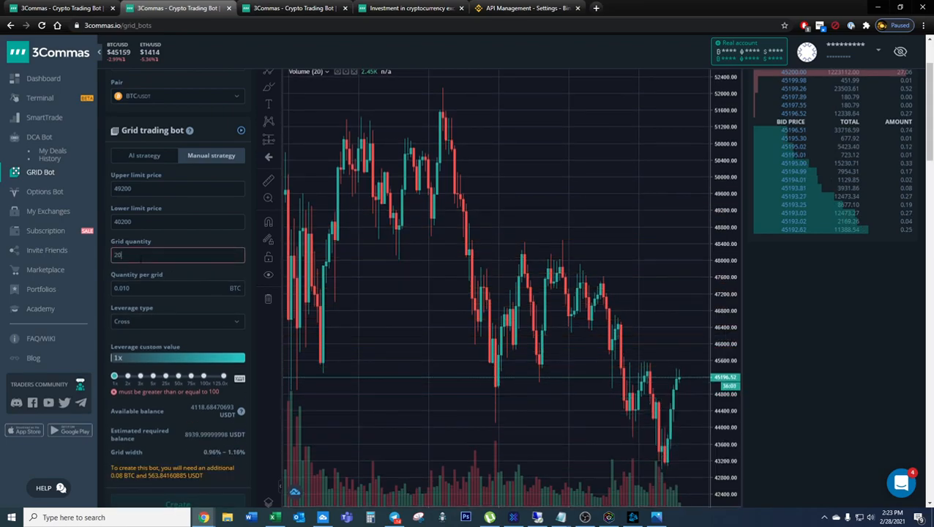
{"action": "left_click_drag", "start_coordinate": [551, 202], "coordinate": [539, 131]}
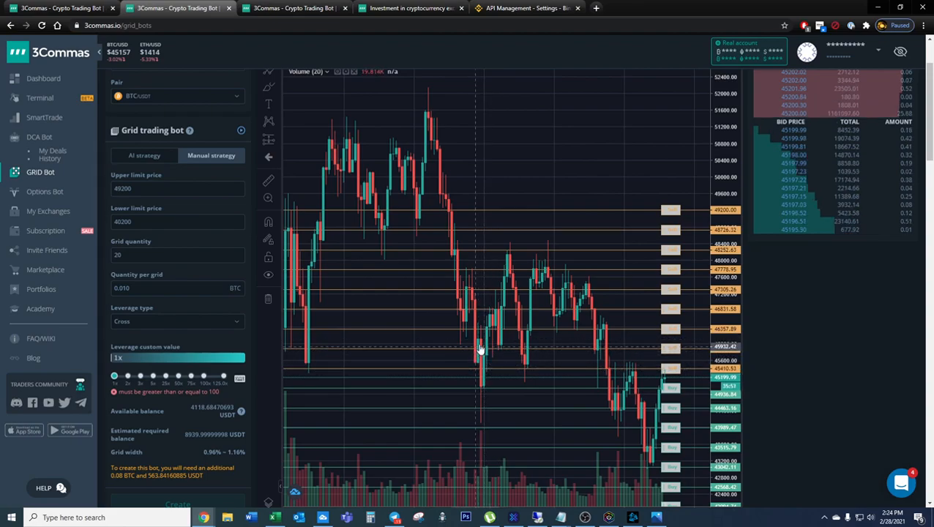
{"action": "left_click_drag", "start_coordinate": [586, 125], "coordinate": [544, 125]}
{"action": "left_click_drag", "start_coordinate": [725, 131], "coordinate": [582, 133]}
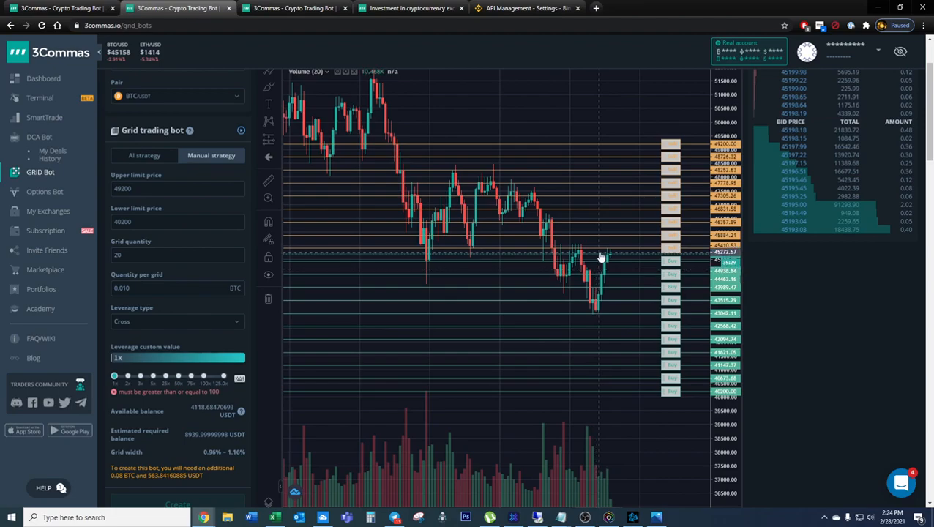
Try a quantity per grid of 0.1 BTC and settle on 0.075 BTC
{"action": "double_click", "coordinate": [121, 288]}
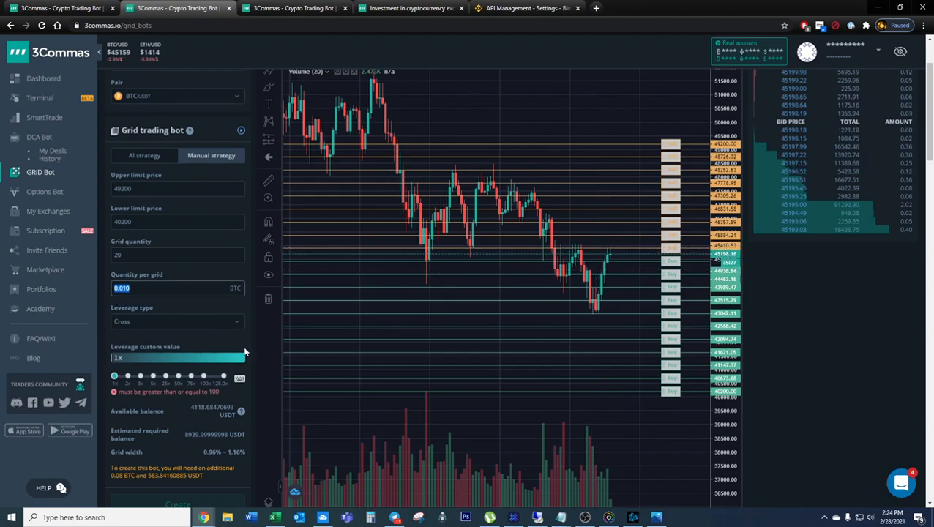
{"action": "type", "text": "0.1"}
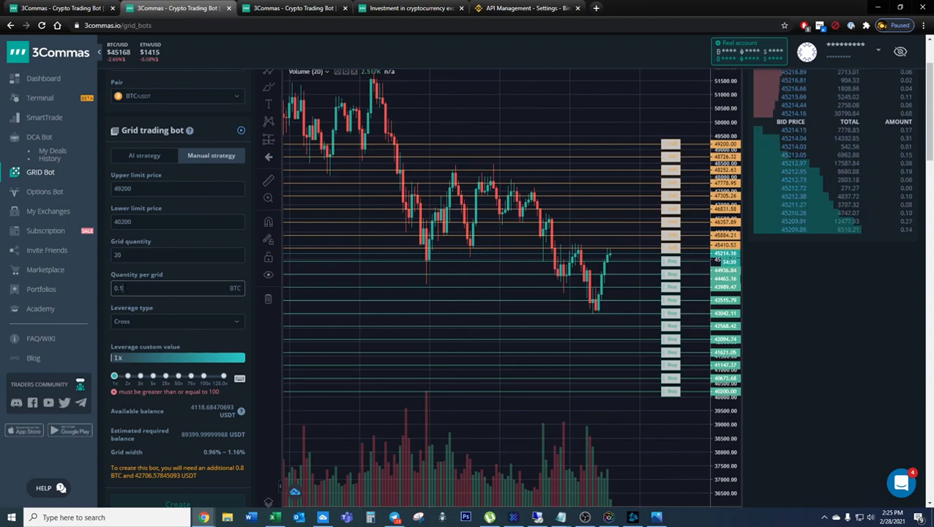
{"action": "key", "text": "BackSpace"}
{"action": "type", "text": "07"}
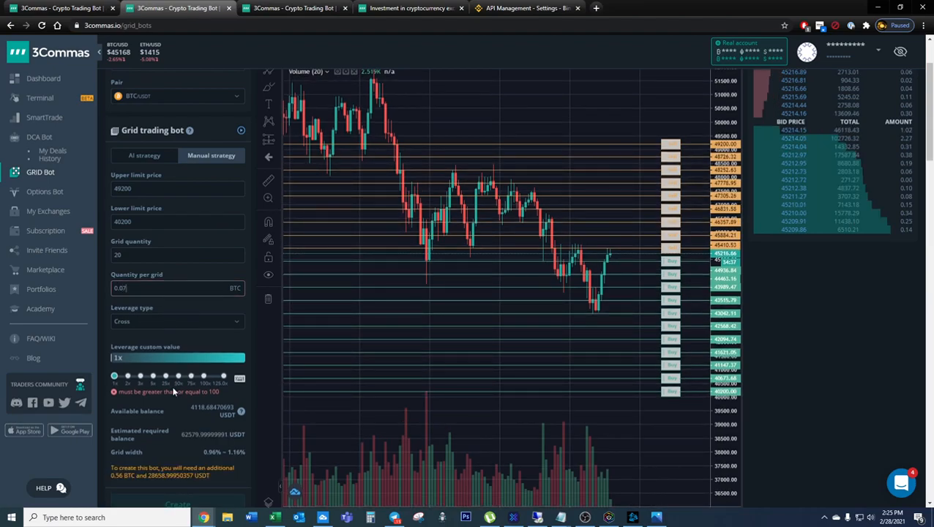
{"action": "type", "text": "5"}
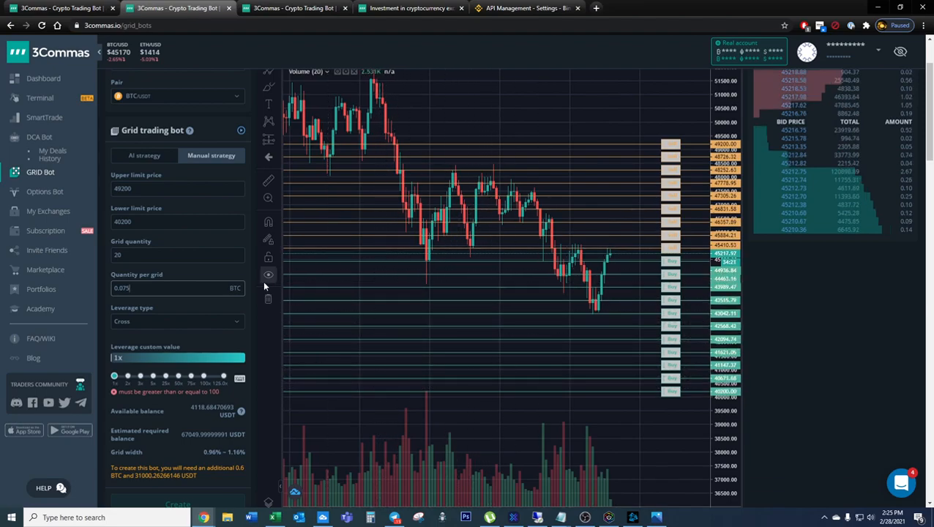
{"action": "scroll", "coordinate": [223, 281], "scroll_direction": "down", "scroll_amount": 2}
{"action": "scroll", "coordinate": [223, 283], "scroll_direction": "up", "scroll_amount": 2}
{"action": "scroll", "coordinate": [381, 241], "scroll_direction": "up", "scroll_amount": 2}
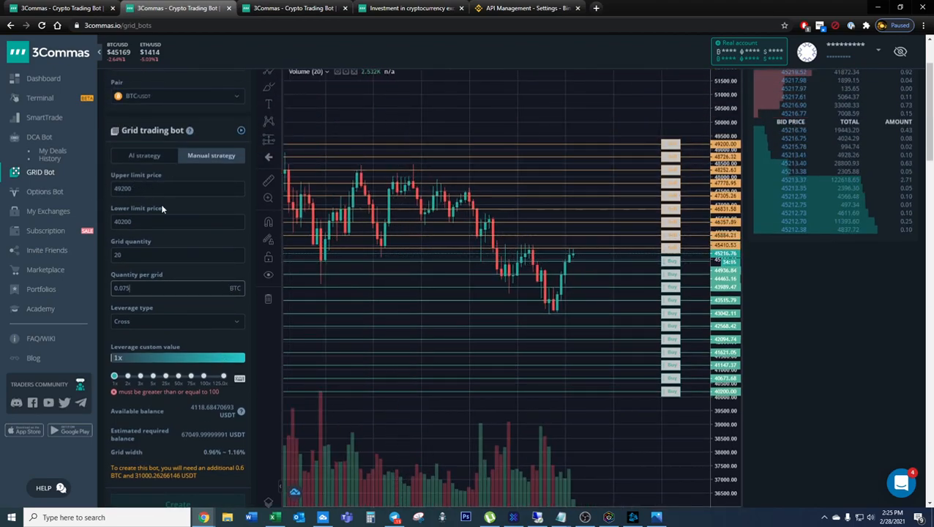
Set the manual grid bot's quantity per grid to 0.1 BTC
{"action": "left_click", "coordinate": [137, 256]}
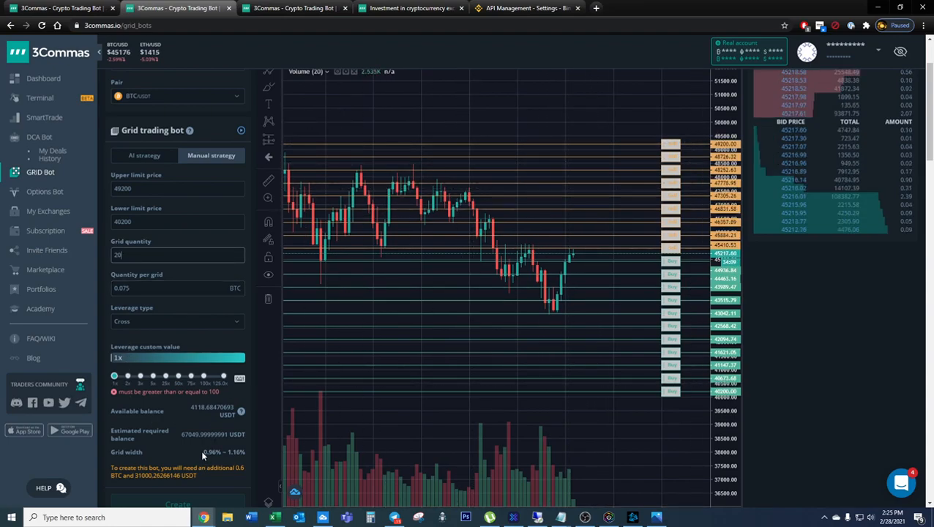
{"action": "left_click", "coordinate": [148, 289]}
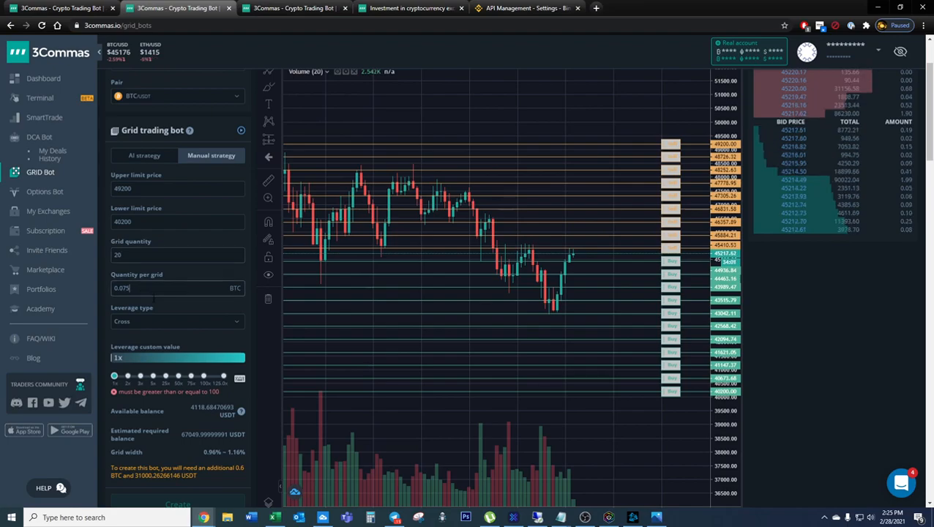
{"action": "key", "text": "BackSpace"}
{"action": "key", "text": "BackSpace"}
{"action": "key", "text": "BackSpace"}
{"action": "type", "text": "1"}
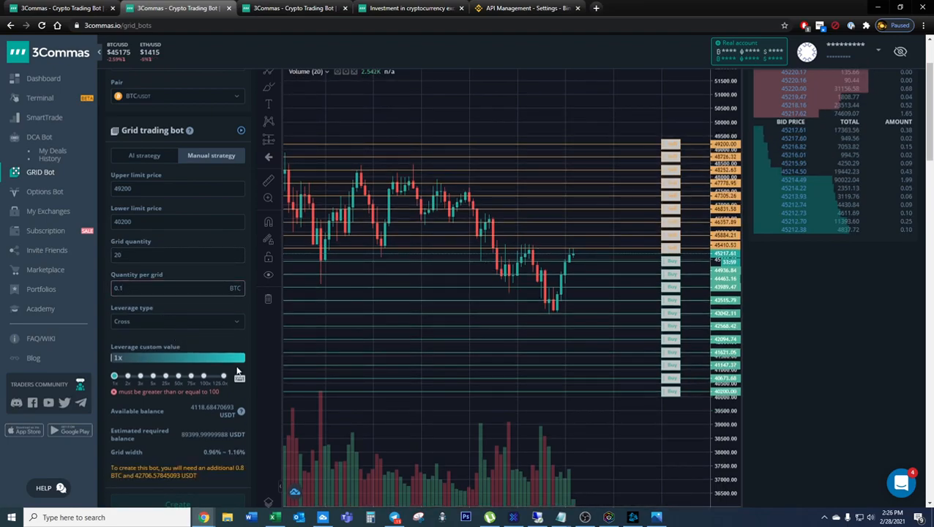
Set the leverage to 125x with the Cross leverage type kept, and create the grid bot
{"action": "scroll", "coordinate": [168, 465], "scroll_direction": "down", "scroll_amount": 1}
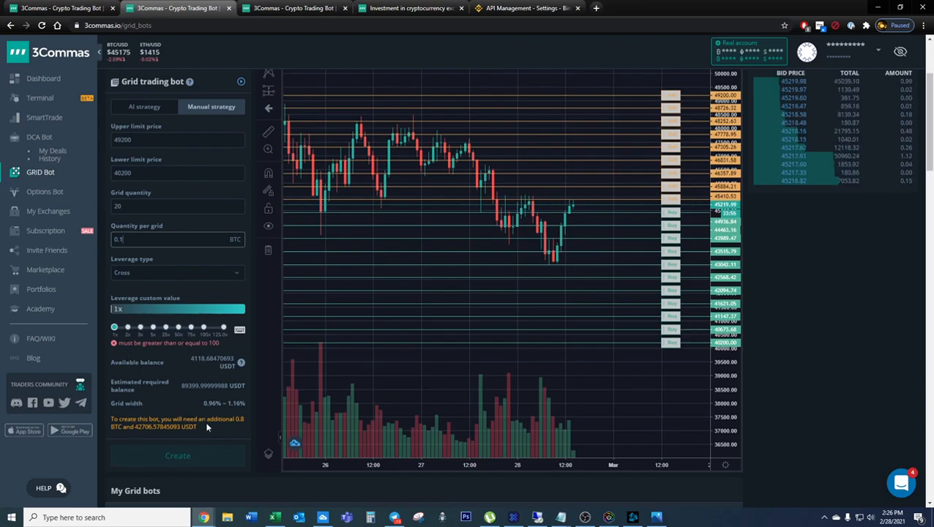
{"action": "left_click", "coordinate": [223, 327]}
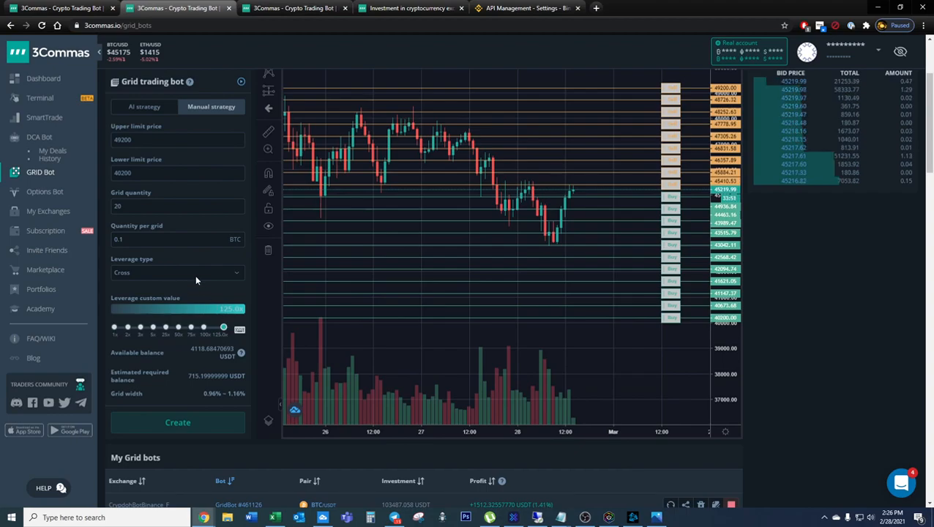
{"action": "left_click", "coordinate": [195, 273]}
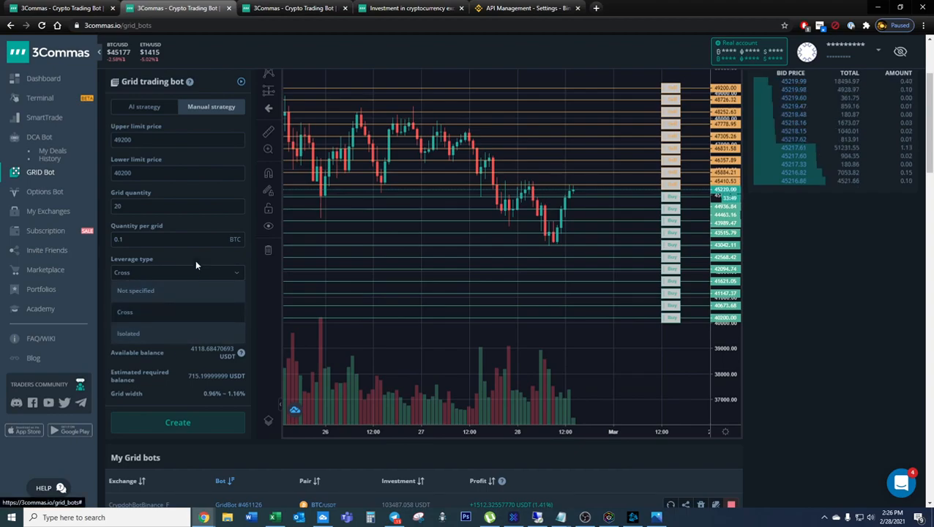
{"action": "left_click", "coordinate": [197, 273]}
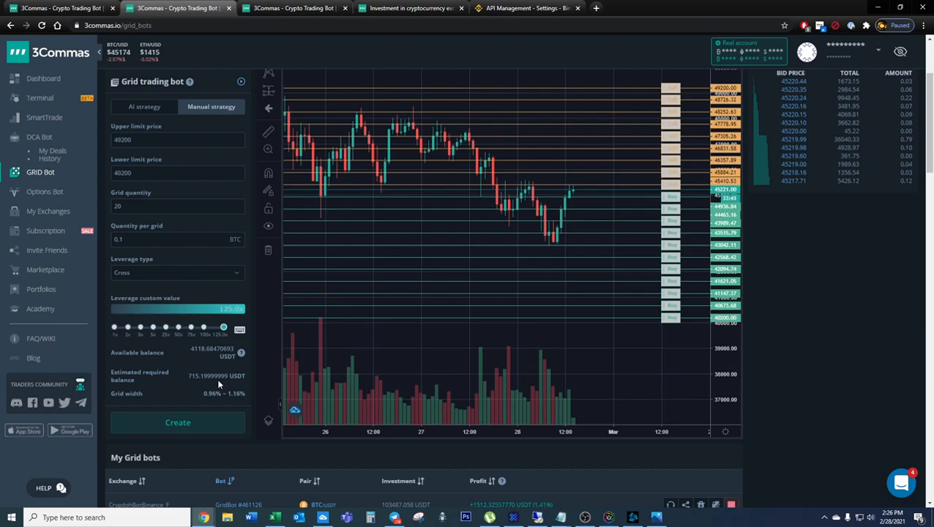
{"action": "left_click", "coordinate": [230, 424]}
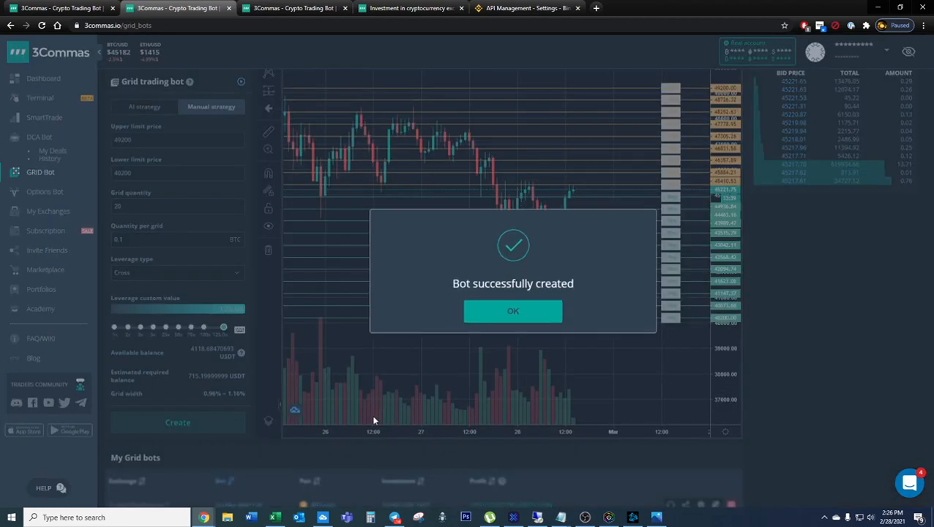
{"action": "left_click", "coordinate": [528, 312]}
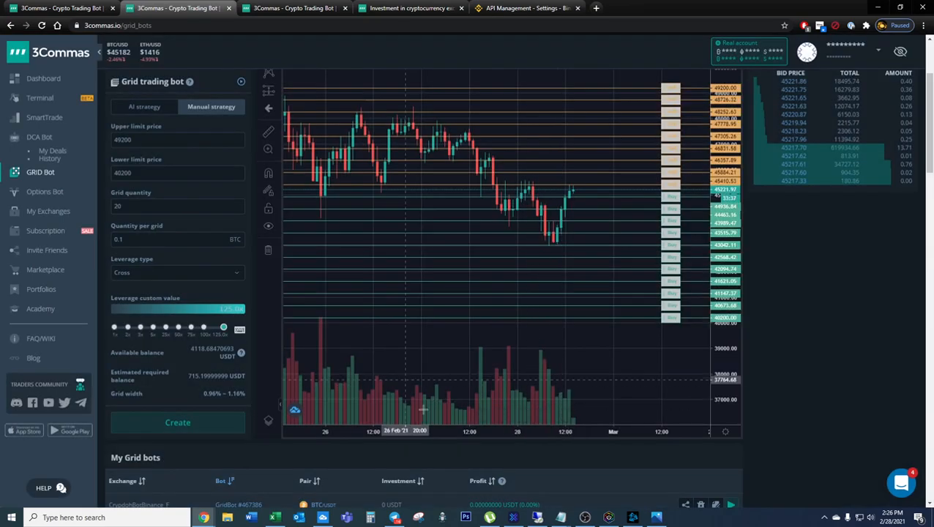
Open the newly created BTC/USDT grid bot for editing, set its grid quantity to 25 and save it
{"action": "scroll", "coordinate": [644, 449], "scroll_direction": "down", "scroll_amount": 2}
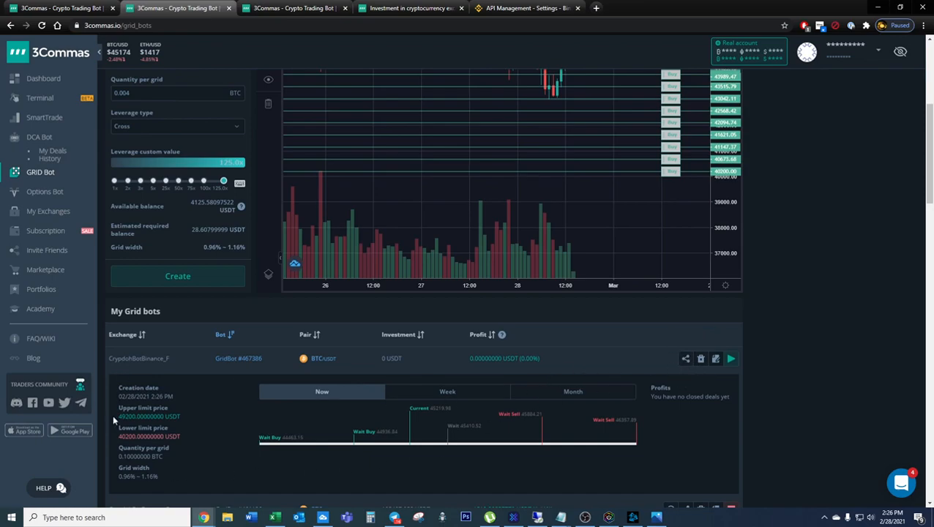
{"action": "left_click_drag", "start_coordinate": [118, 386], "coordinate": [173, 472]}
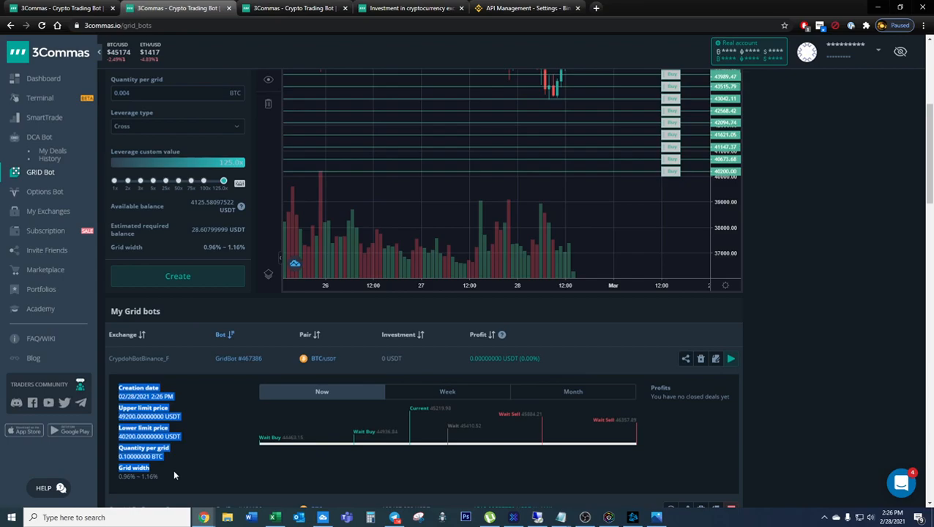
{"action": "left_click", "coordinate": [715, 358]}
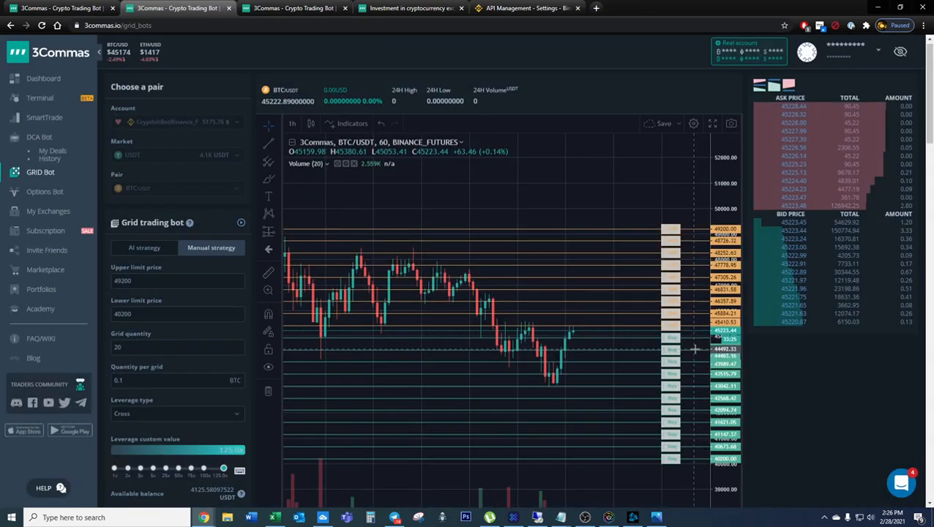
{"action": "double_click", "coordinate": [117, 348]}
{"action": "type", "text": "25"}
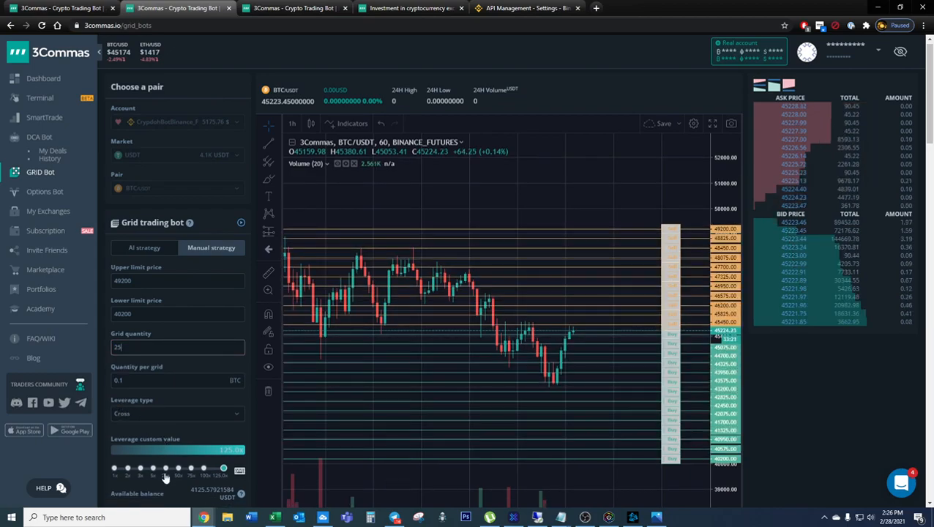
{"action": "scroll", "coordinate": [140, 421], "scroll_direction": "down", "scroll_amount": 3}
{"action": "left_click", "coordinate": [142, 418]}
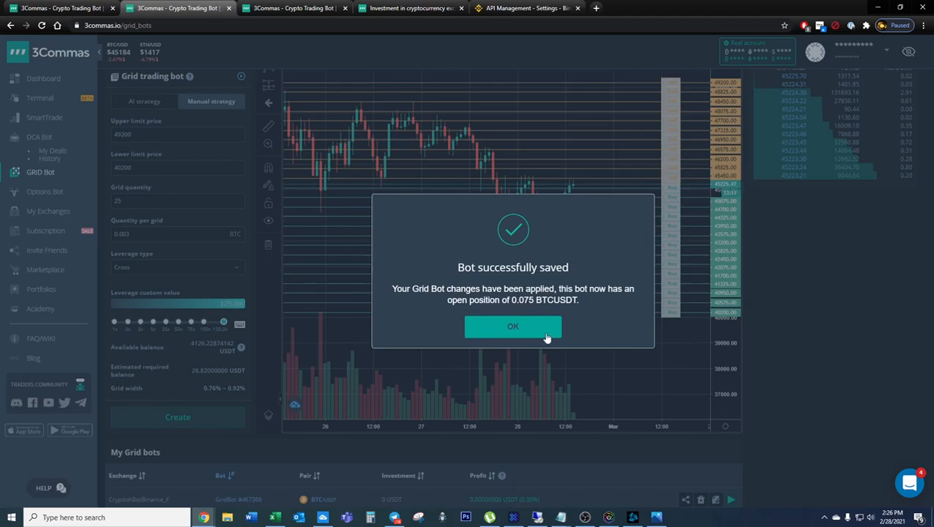
{"action": "left_click", "coordinate": [513, 327]}
Review the running BTC/USDT grid bot's complete transaction list and its total profit
{"action": "scroll", "coordinate": [601, 443], "scroll_direction": "down", "scroll_amount": 5}
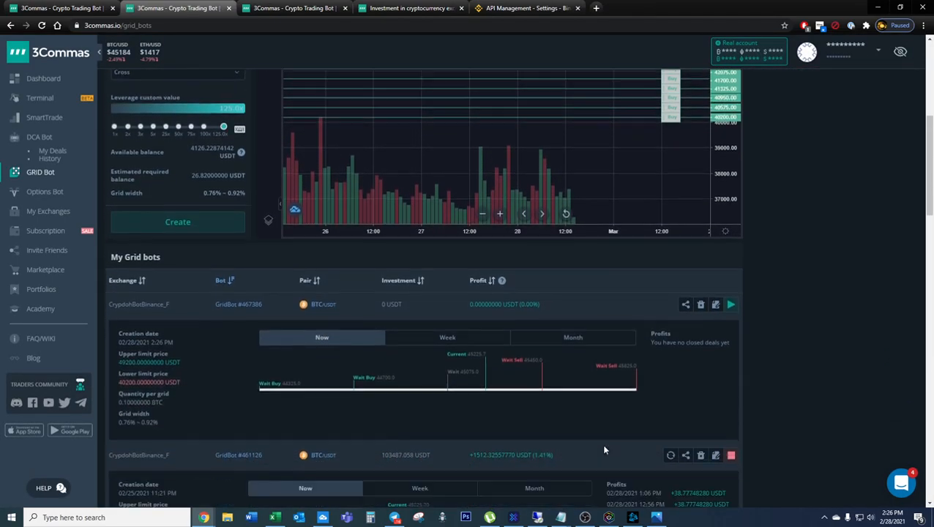
{"action": "scroll", "coordinate": [604, 450], "scroll_direction": "down", "scroll_amount": 2}
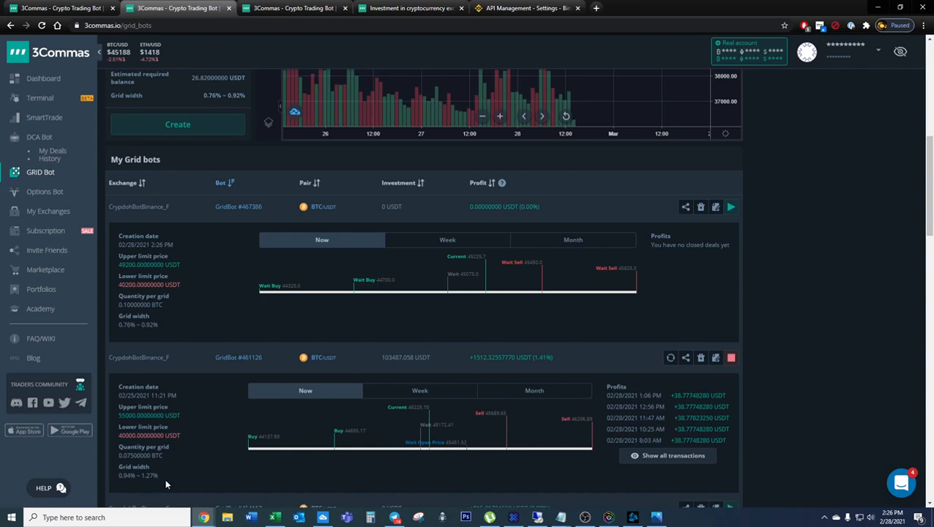
{"action": "left_click", "coordinate": [677, 455]}
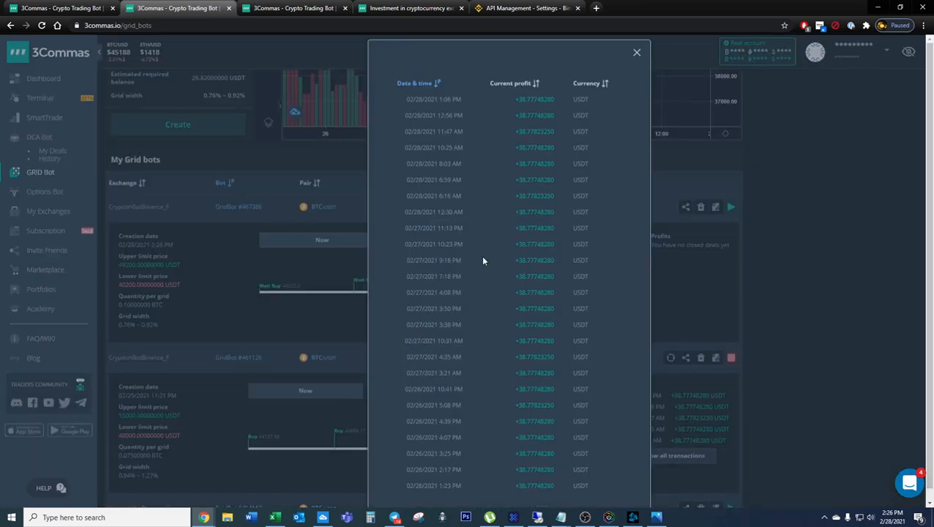
{"action": "left_click_drag", "start_coordinate": [517, 132], "coordinate": [555, 136]}
{"action": "left_click", "coordinate": [637, 52]}
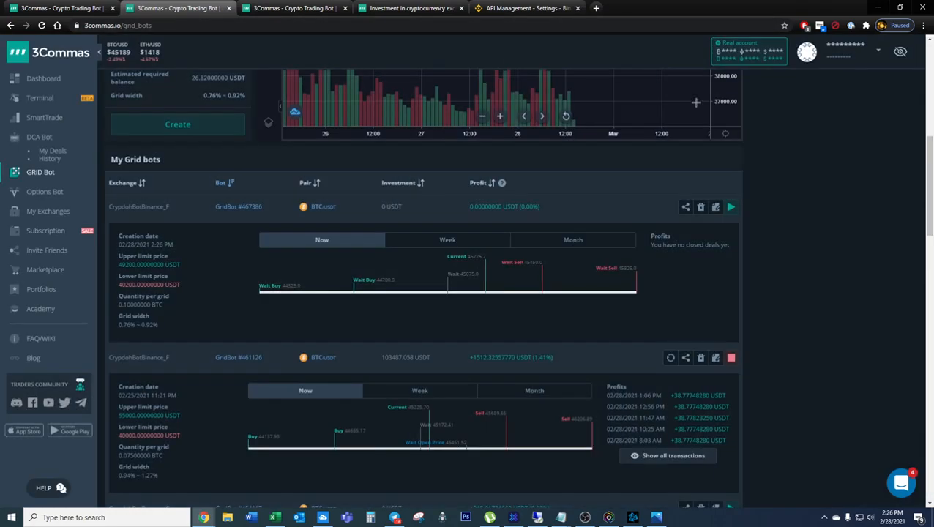
{"action": "left_click_drag", "start_coordinate": [451, 358], "coordinate": [554, 358]}
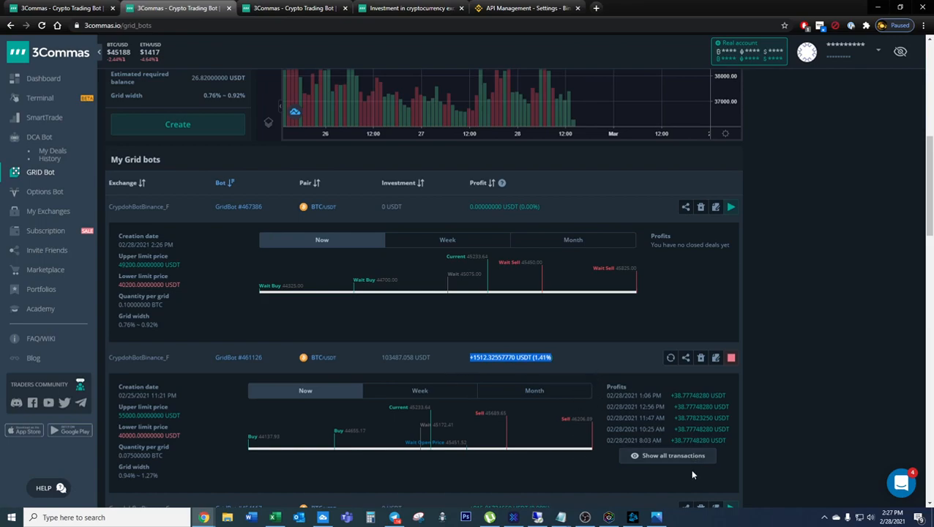
Go through the connected exchanges page to the dashboard and examine the supported exchanges table for grid bot support
{"action": "scroll", "coordinate": [430, 344], "scroll_direction": "up", "scroll_amount": 2}
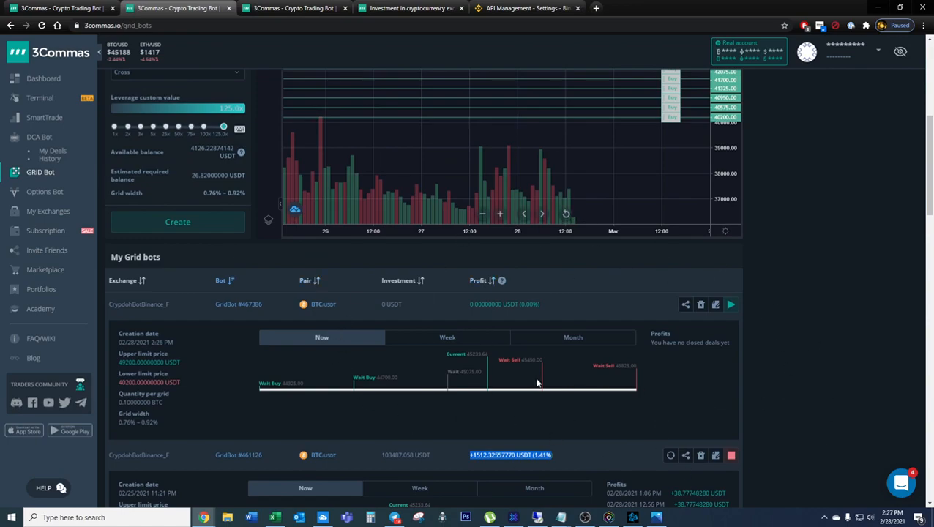
{"action": "scroll", "coordinate": [219, 275], "scroll_direction": "up", "scroll_amount": 1}
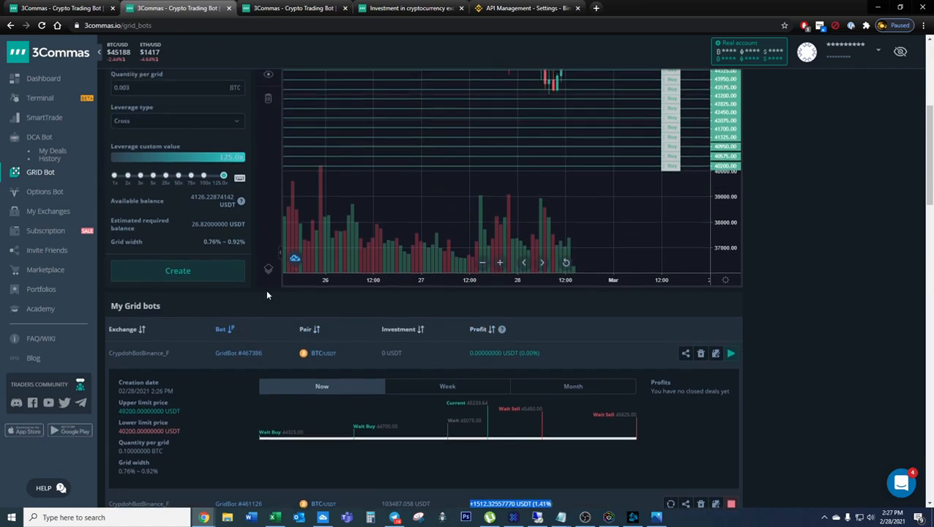
{"action": "scroll", "coordinate": [476, 303], "scroll_direction": "up", "scroll_amount": 2}
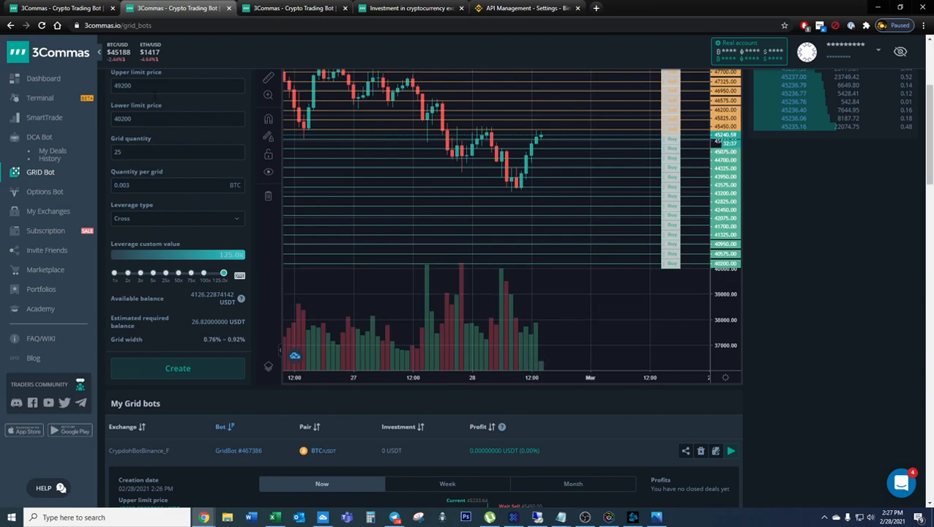
{"action": "left_click", "coordinate": [37, 211]}
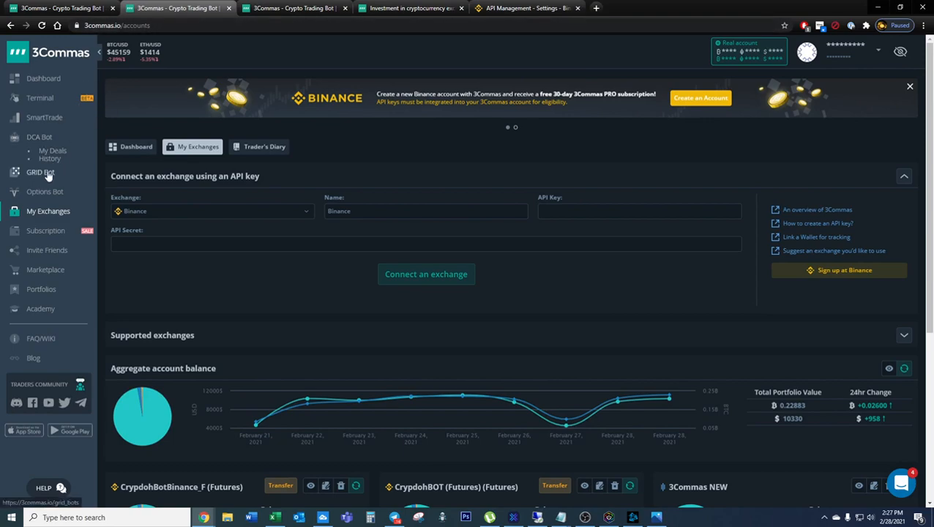
{"action": "left_click", "coordinate": [133, 147]}
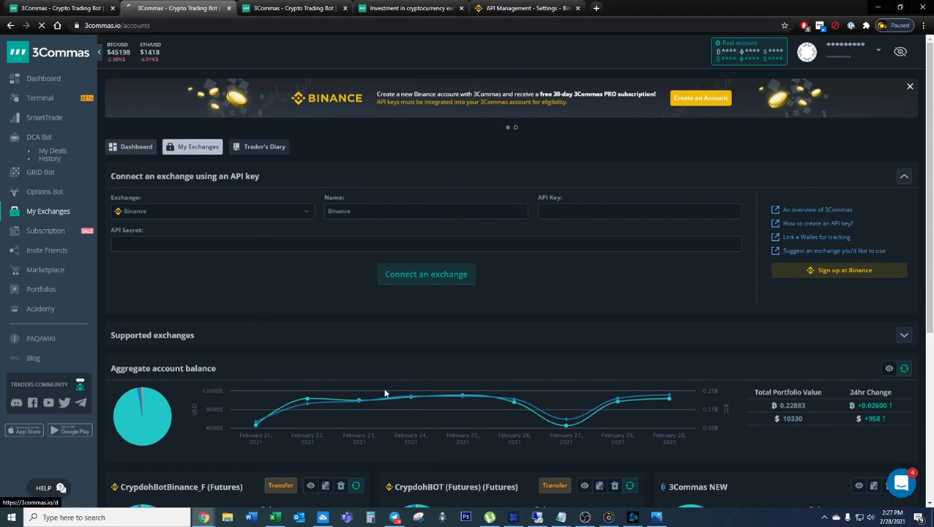
{"action": "scroll", "coordinate": [483, 358], "scroll_direction": "down", "scroll_amount": 10}
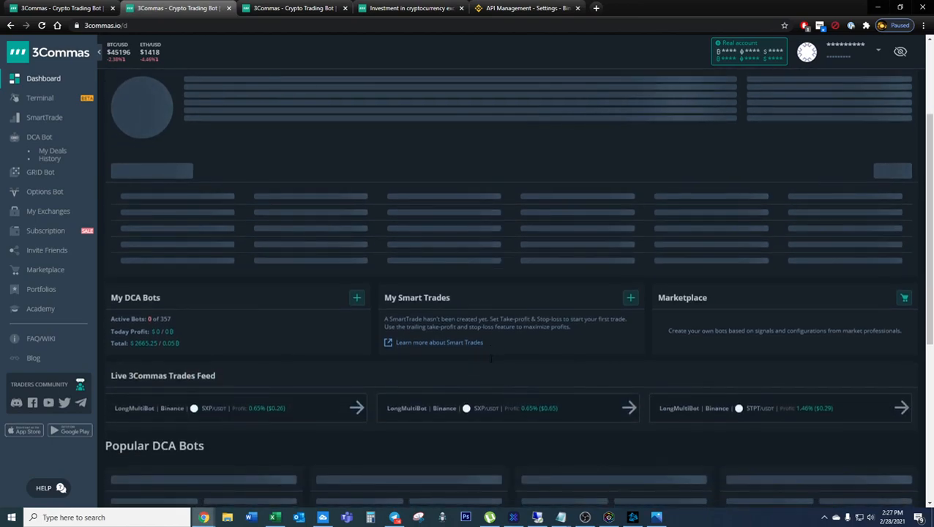
{"action": "scroll", "coordinate": [494, 364], "scroll_direction": "down", "scroll_amount": 4}
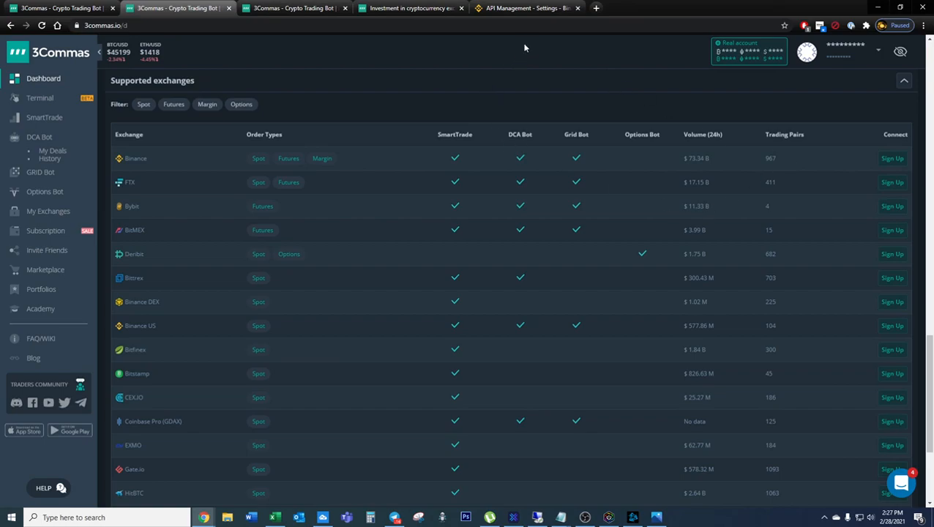
Switch to Binance.US API management and examine the key creation form and the existing keys' API and IP restrictions
{"action": "left_click", "coordinate": [526, 9]}
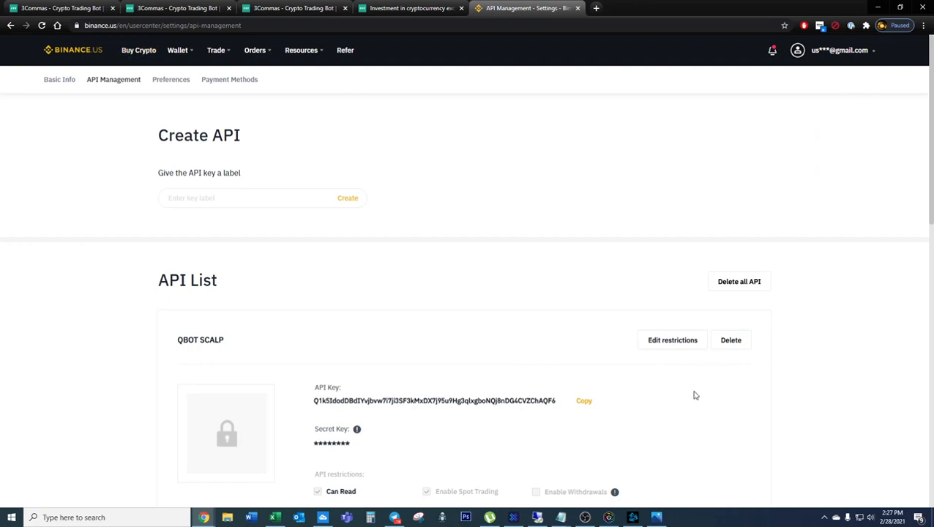
{"action": "scroll", "coordinate": [749, 279], "scroll_direction": "down", "scroll_amount": 1}
{"action": "scroll", "coordinate": [365, 254], "scroll_direction": "up", "scroll_amount": 1}
{"action": "mouse_move", "coordinate": [838, 64]}
{"action": "scroll", "coordinate": [703, 329], "scroll_direction": "down", "scroll_amount": 2}
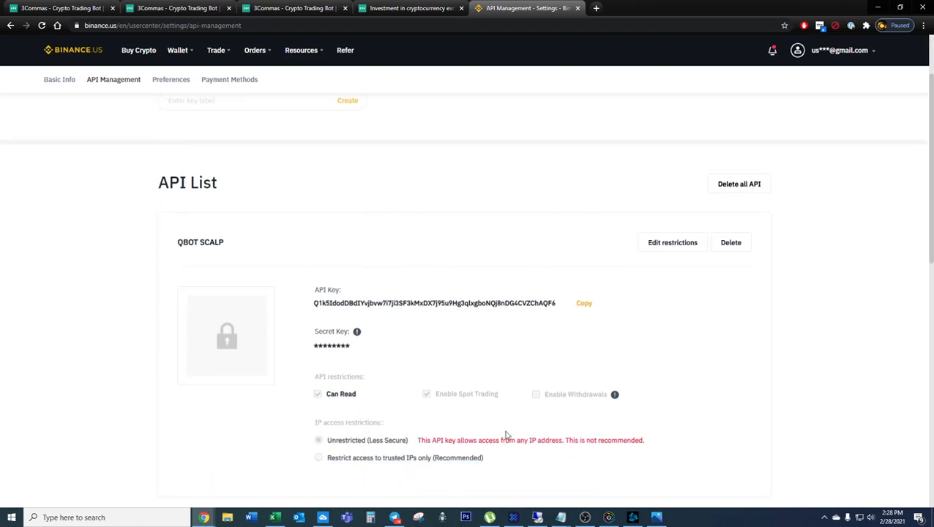
{"action": "scroll", "coordinate": [506, 442], "scroll_direction": "down", "scroll_amount": 2}
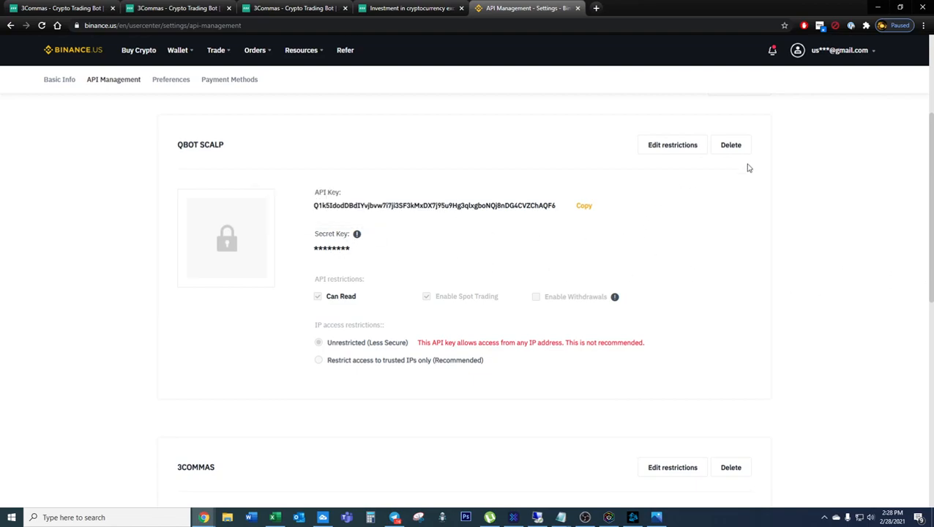
{"action": "scroll", "coordinate": [610, 296], "scroll_direction": "up", "scroll_amount": 3}
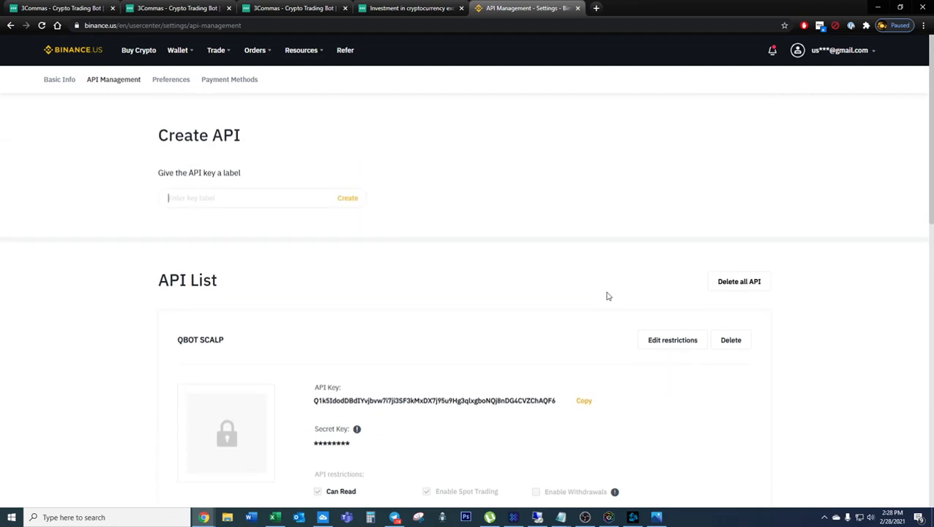
Return to 3Commas and inspect the exchange choices, API key field and API secret field of the exchange connection form
{"action": "left_click", "coordinate": [174, 9]}
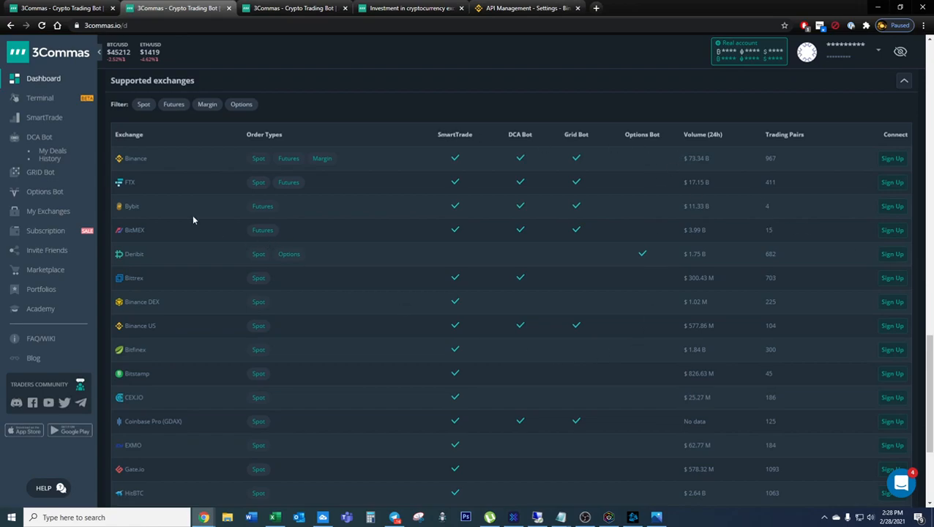
{"action": "left_click", "coordinate": [46, 211]}
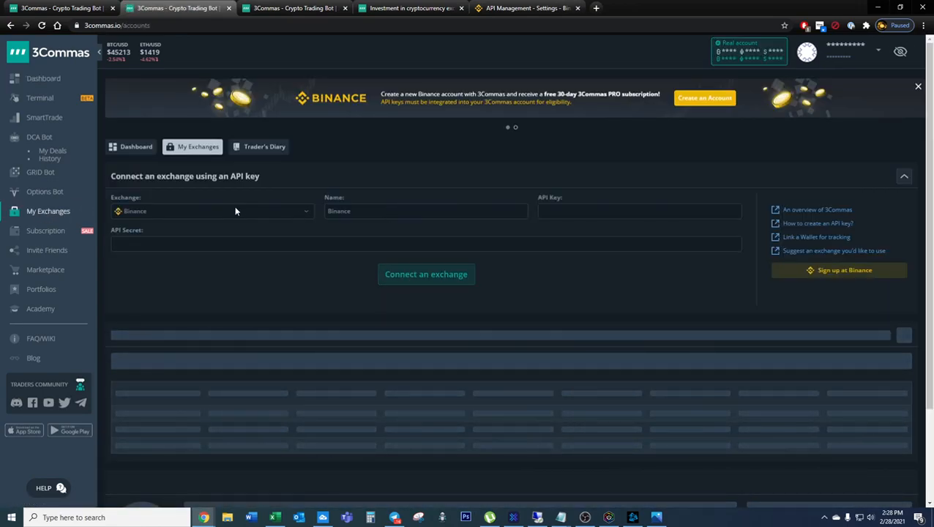
{"action": "left_click", "coordinate": [228, 212]}
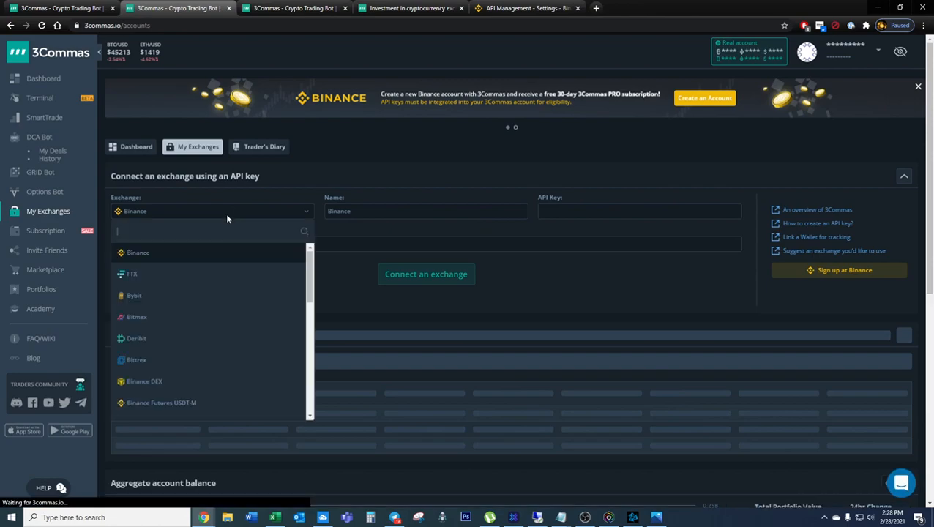
{"action": "left_click", "coordinate": [412, 185]}
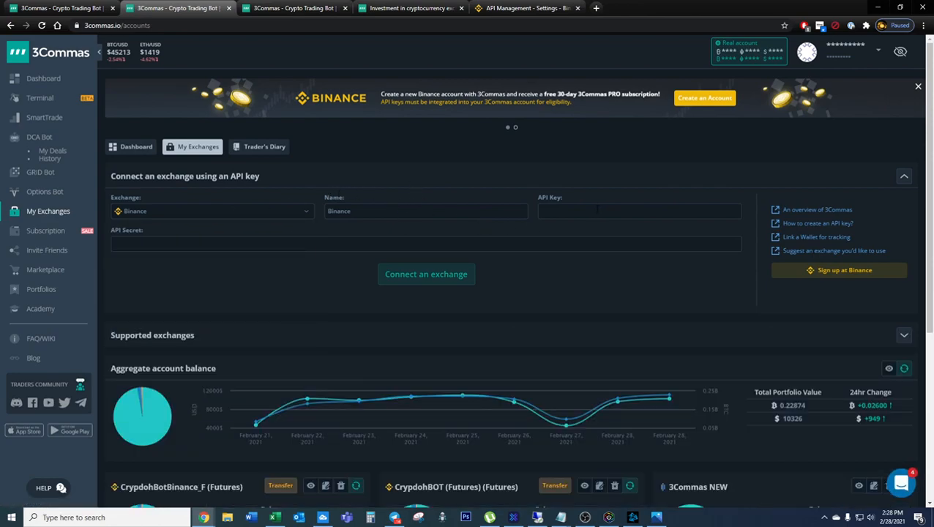
{"action": "left_click", "coordinate": [575, 244]}
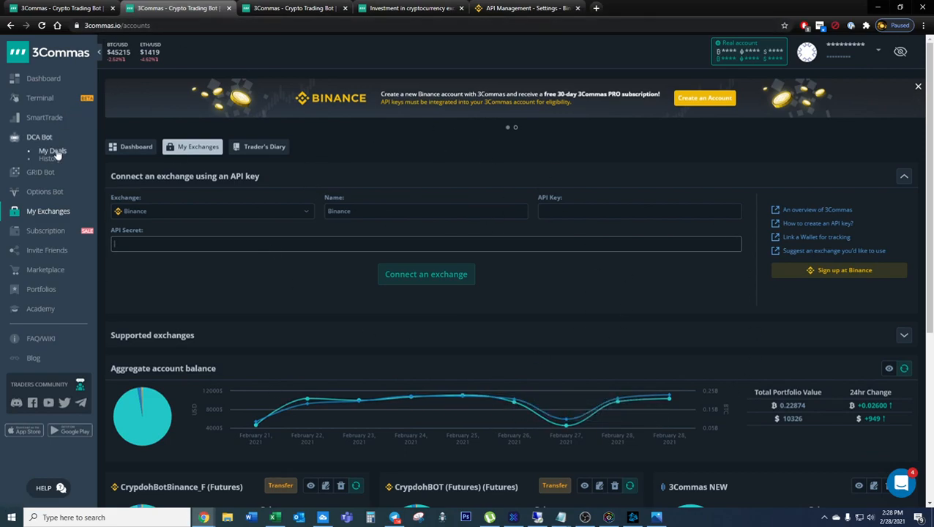
Return to the BTC/USDT grid bot form and set the leverage type to Cross with a custom value of 100x
{"action": "left_click", "coordinate": [97, 7]}
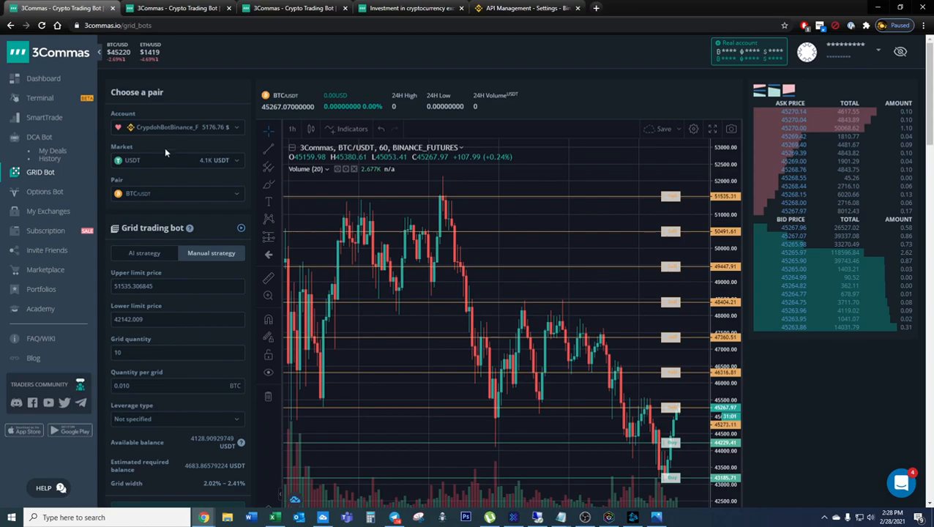
{"action": "scroll", "coordinate": [218, 443], "scroll_direction": "down", "scroll_amount": 3}
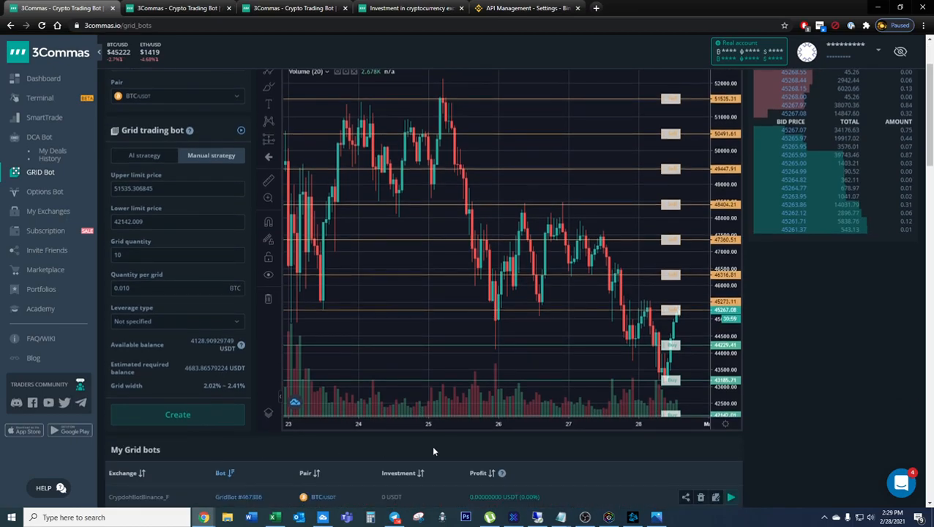
{"action": "scroll", "coordinate": [832, 442], "scroll_direction": "down", "scroll_amount": 4}
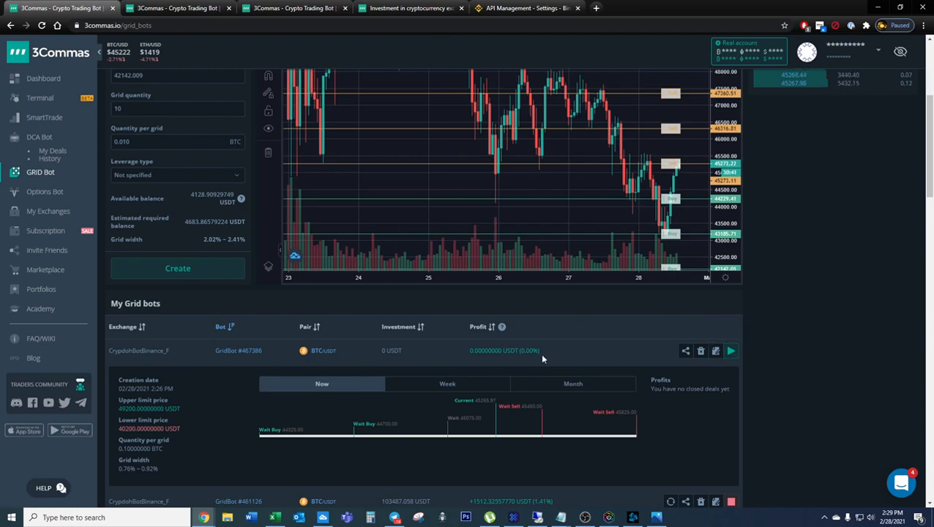
{"action": "left_click", "coordinate": [185, 178]}
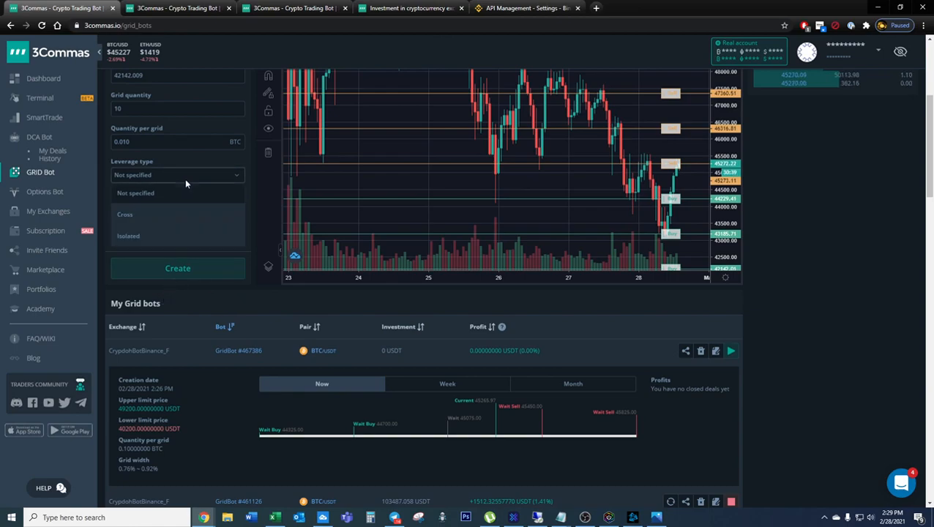
{"action": "left_click", "coordinate": [211, 164]}
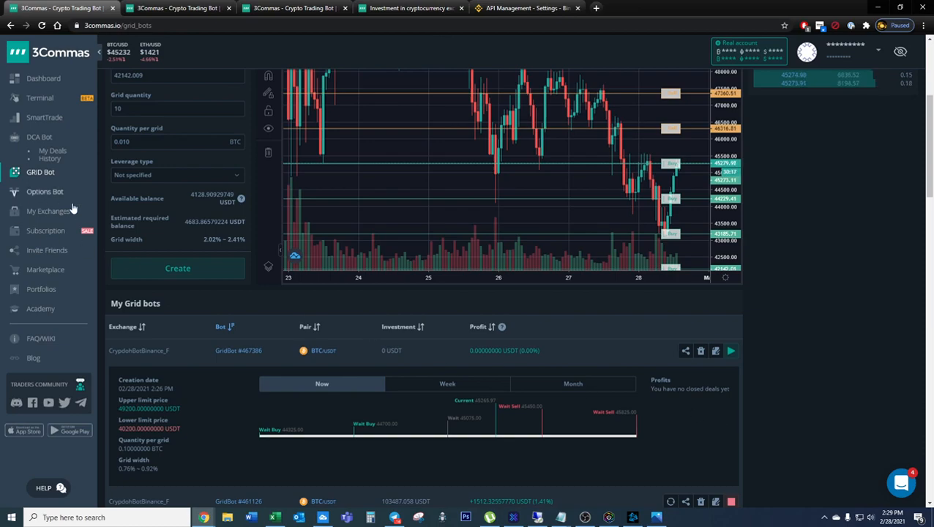
{"action": "left_click", "coordinate": [151, 181]}
{"action": "left_click", "coordinate": [150, 209]}
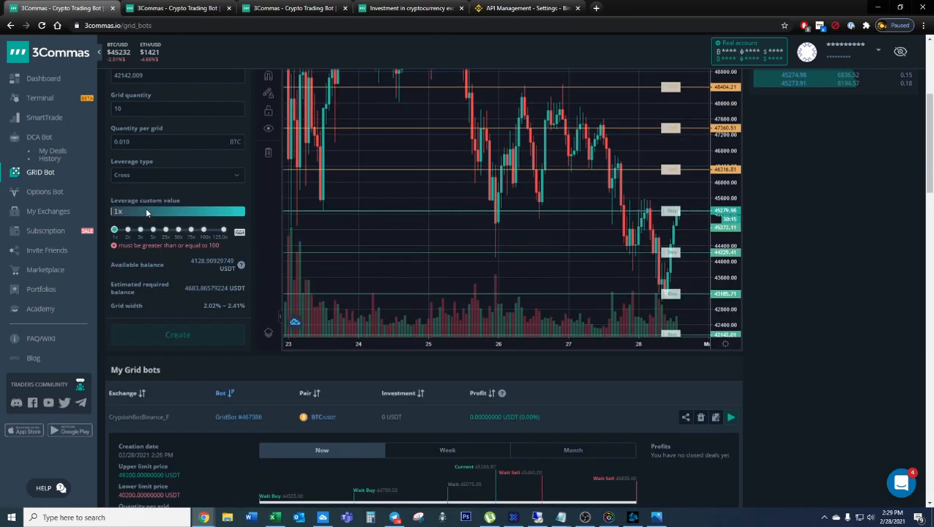
{"action": "left_click", "coordinate": [205, 230]}
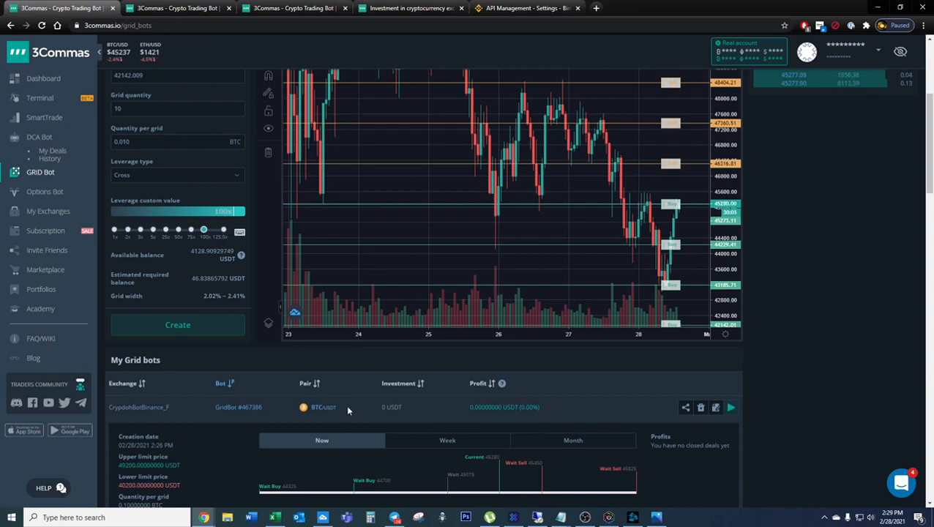
Examine the running BTC/USDT grid bot's investment amount in the grid bot list
{"action": "scroll", "coordinate": [512, 402], "scroll_direction": "down", "scroll_amount": 4}
{"action": "left_click_drag", "start_coordinate": [381, 265], "coordinate": [414, 266]}
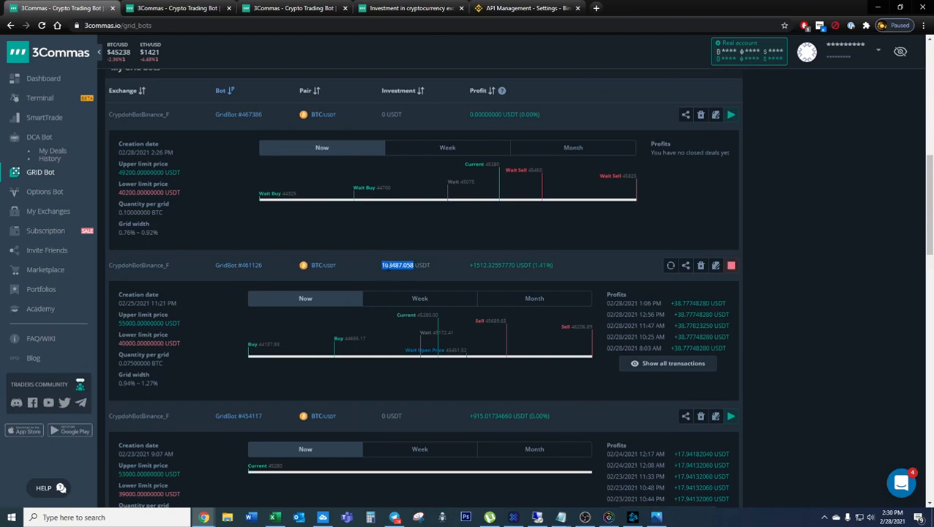
{"action": "mouse_move", "coordinate": [381, 265]}
{"action": "left_mouse_down"}
{"action": "mouse_move", "coordinate": [415, 266]}
{"action": "mouse_move", "coordinate": [381, 266]}
{"action": "mouse_move", "coordinate": [399, 266]}
{"action": "left_mouse_up"}
{"action": "left_click_drag", "start_coordinate": [399, 266], "coordinate": [426, 266]}
{"action": "scroll", "coordinate": [650, 419], "scroll_direction": "up", "scroll_amount": 3}
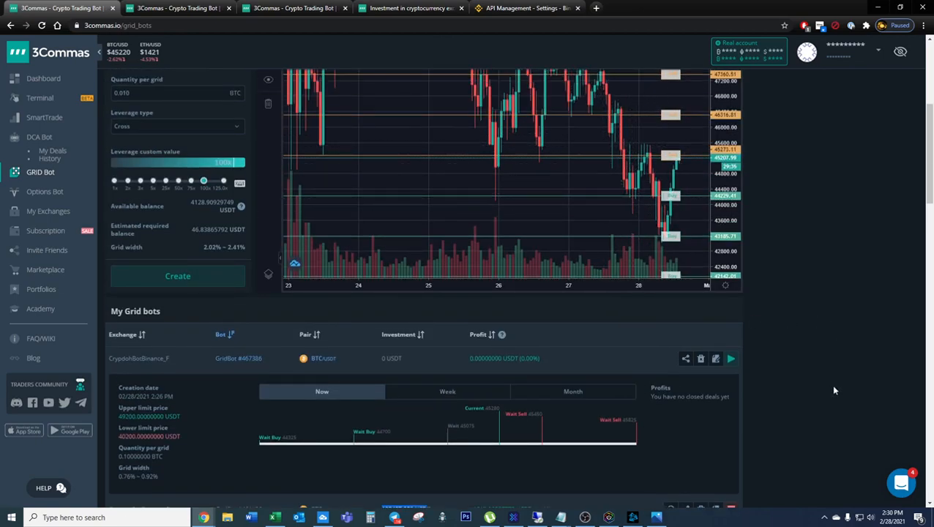
{"action": "scroll", "coordinate": [852, 385], "scroll_direction": "down", "scroll_amount": 3}
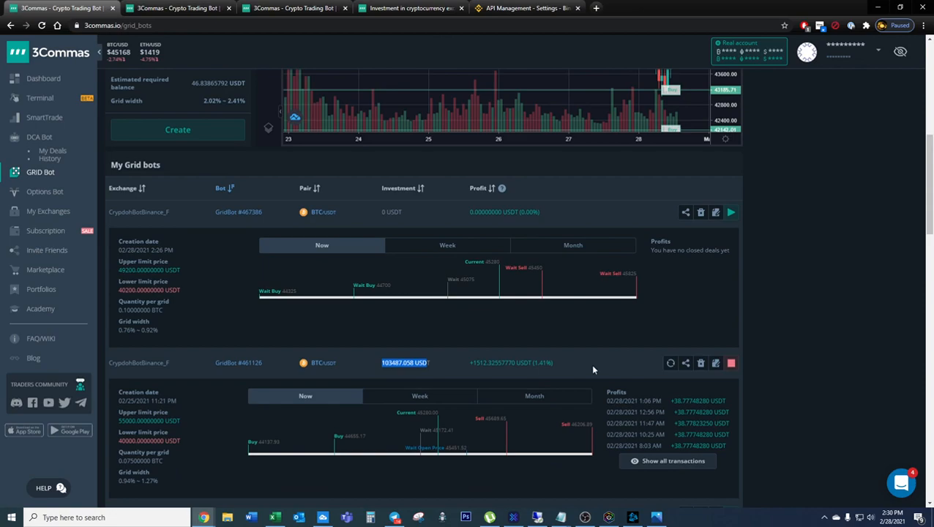
Switch to the remote Binance Futures window and examine the bot's buy and sell limit orders over a wider price range on the BTCUSDT chart
{"action": "left_click", "coordinate": [538, 517]}
{"action": "left_click_drag", "start_coordinate": [842, 98], "coordinate": [450, 5]}
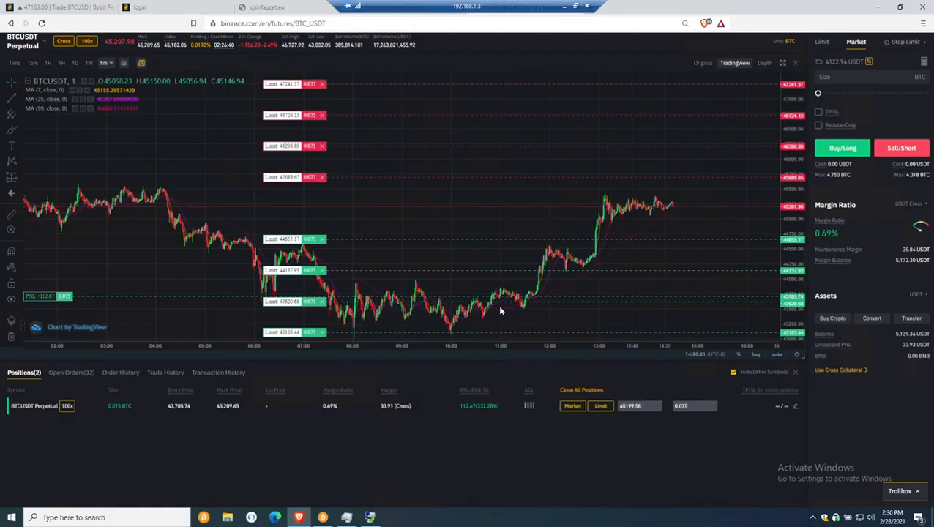
{"action": "left_click", "coordinate": [565, 12]}
{"action": "scroll", "coordinate": [523, 303], "scroll_direction": "down", "scroll_amount": 2}
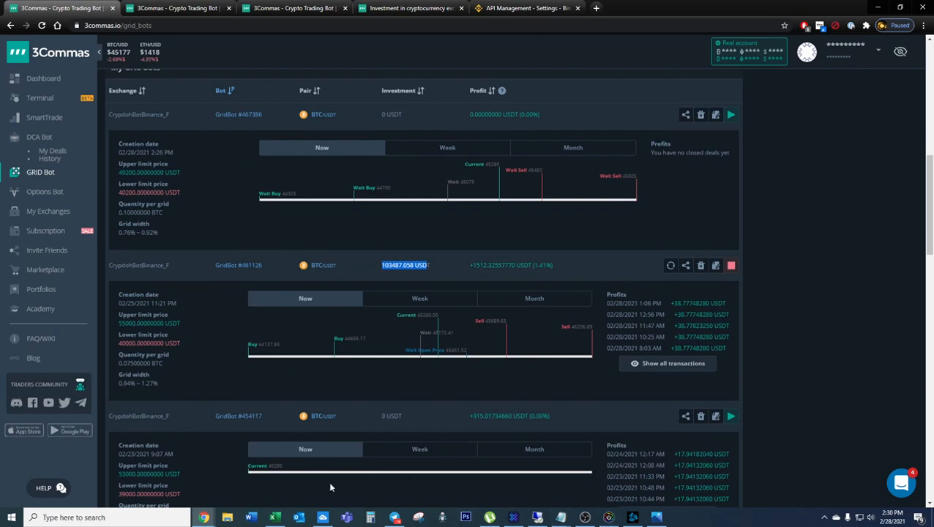
{"action": "left_click", "coordinate": [537, 517]}
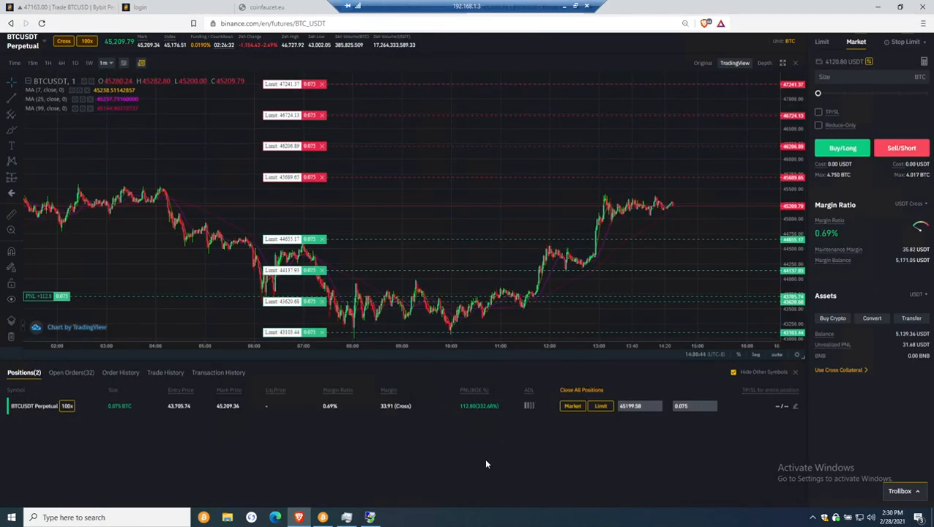
{"action": "scroll", "coordinate": [485, 458], "scroll_direction": "up", "scroll_amount": 1}
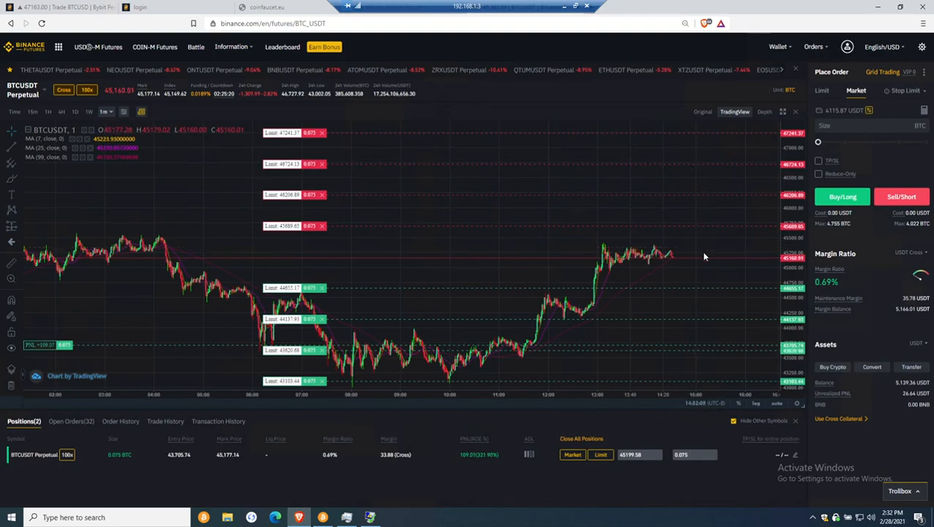
{"action": "left_click_drag", "start_coordinate": [790, 194], "coordinate": [800, 395]}
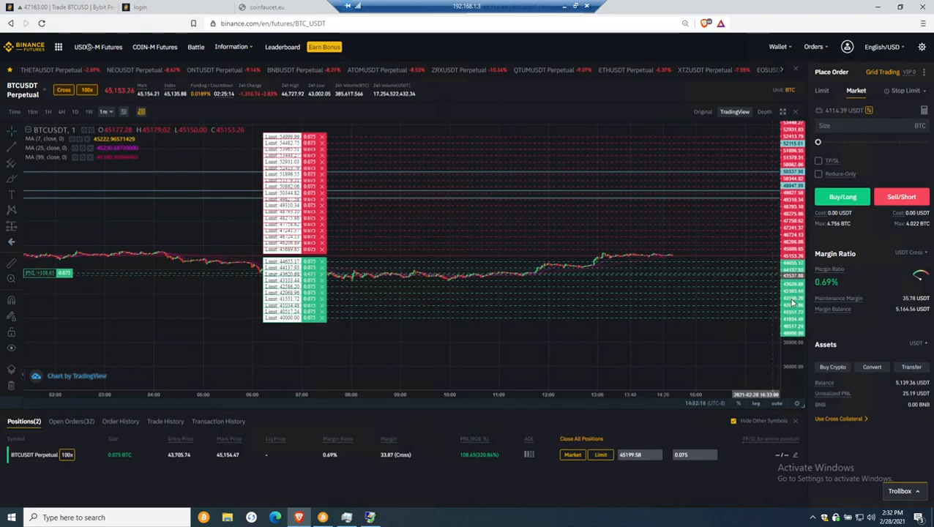
{"action": "left_click_drag", "start_coordinate": [794, 220], "coordinate": [793, 181]}
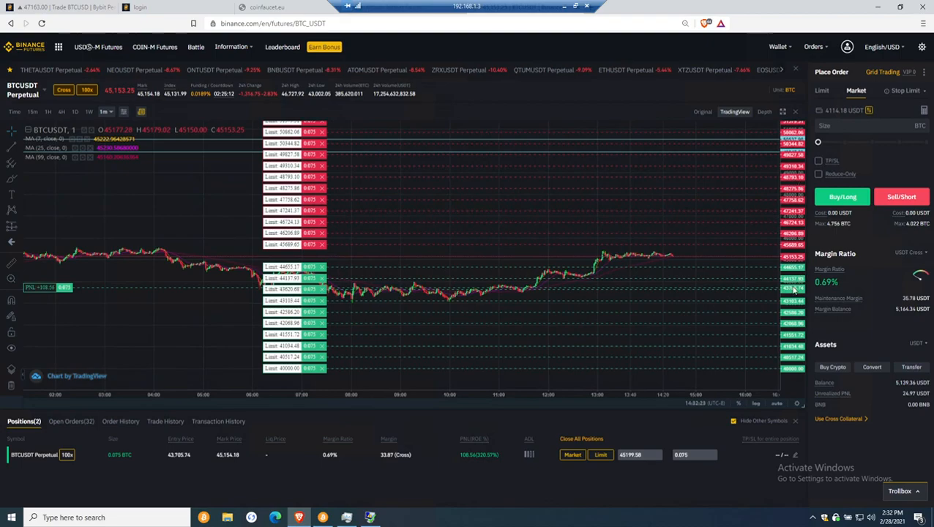
{"action": "left_click_drag", "start_coordinate": [791, 231], "coordinate": [791, 236]}
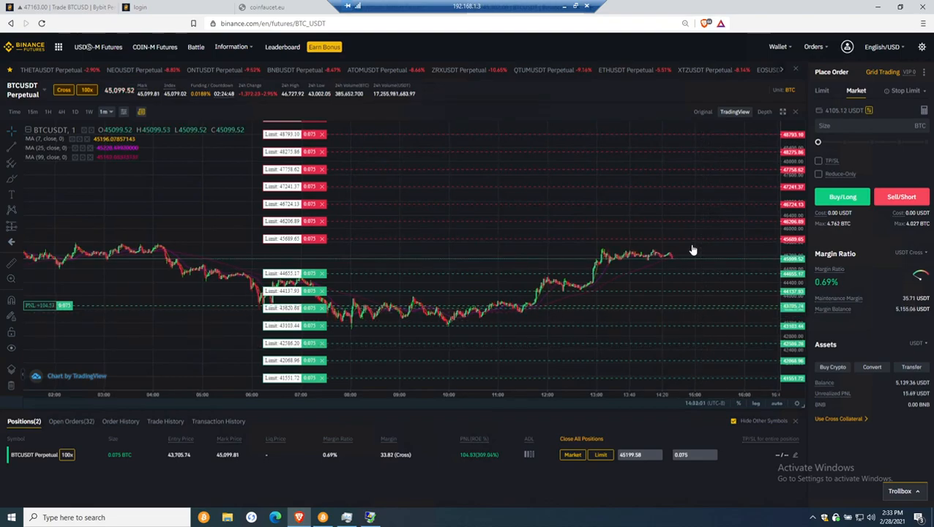
Return to 3Commas and review the running BTC/USDT grid bot's total profit
{"action": "left_click", "coordinate": [564, 6]}
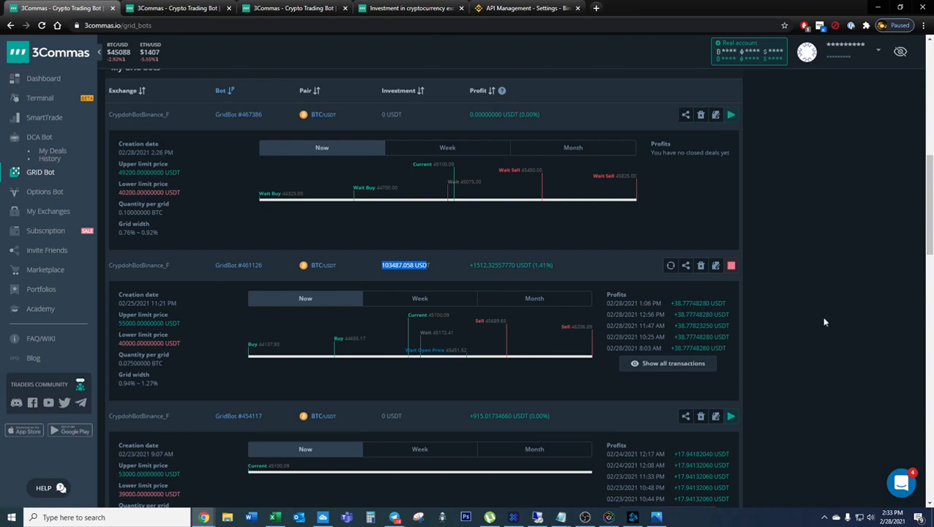
{"action": "left_click", "coordinate": [733, 268]}
{"action": "left_click_drag", "start_coordinate": [470, 265], "coordinate": [554, 267]}
{"action": "left_click_drag", "start_coordinate": [470, 265], "coordinate": [528, 265]}
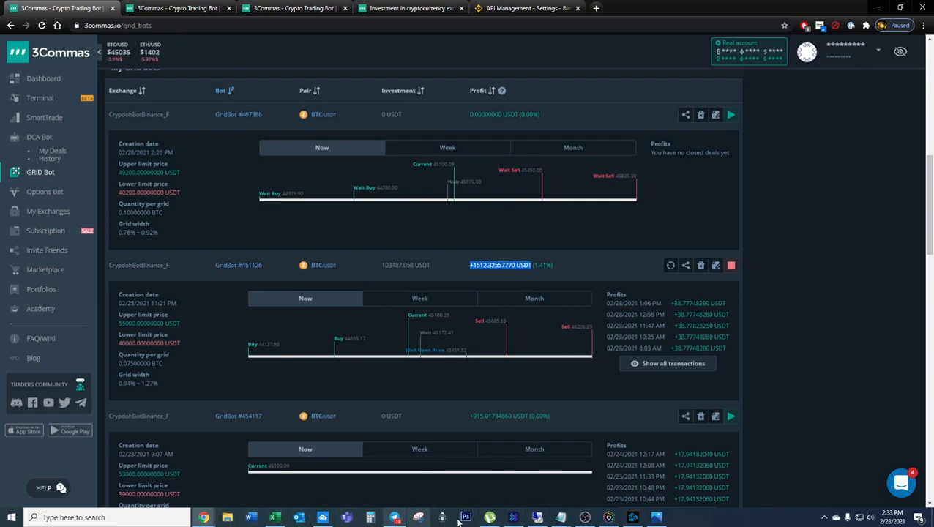
Compare the running bot's most recent grid profit with the open BTCUSDT position and chart on Binance Futures
{"action": "left_click", "coordinate": [538, 517]}
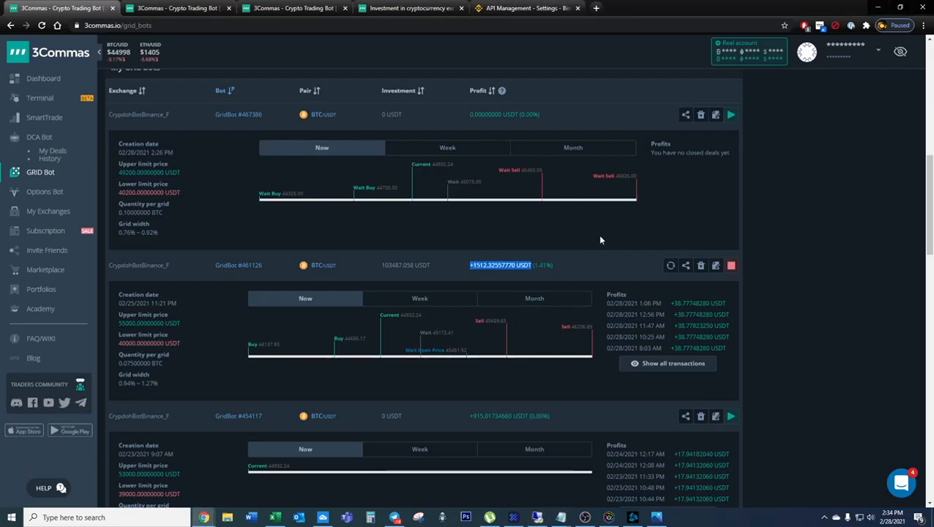
{"action": "left_click_drag", "start_coordinate": [674, 303], "coordinate": [715, 303]}
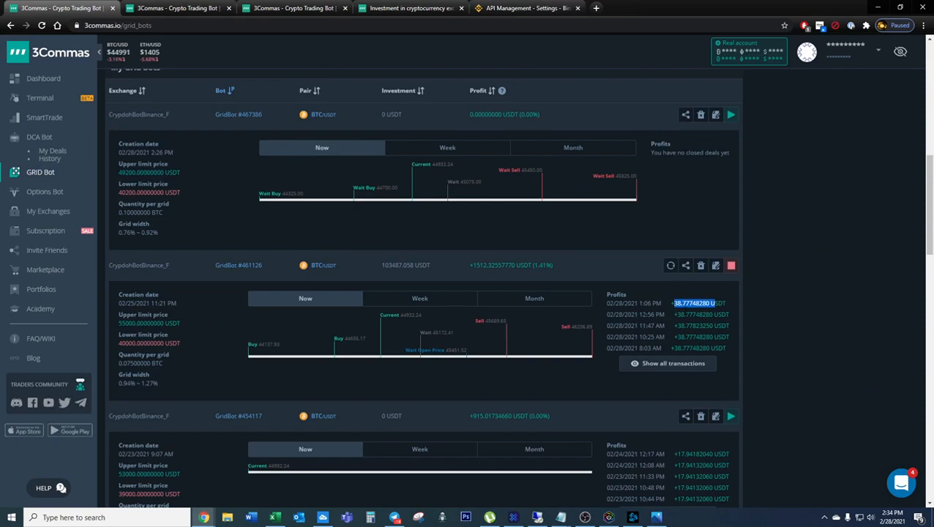
{"action": "left_click", "coordinate": [672, 303]}
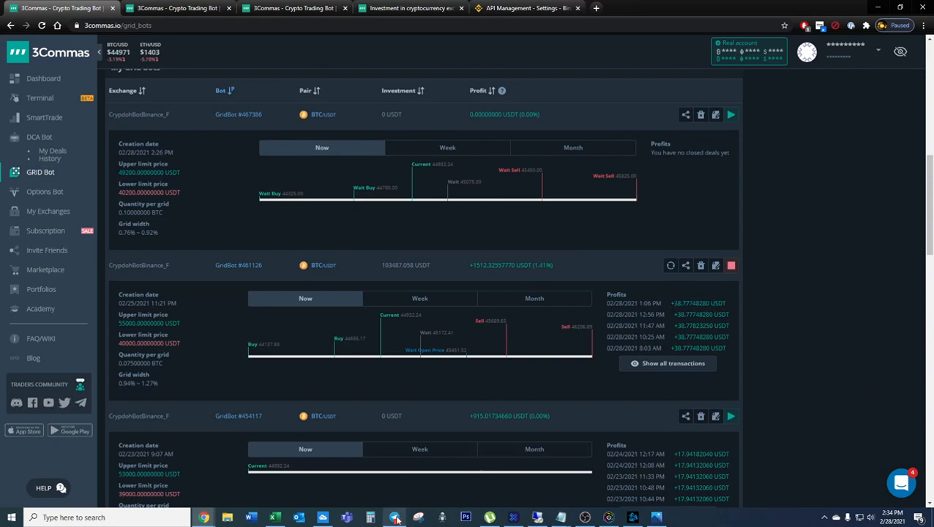
{"action": "left_click", "coordinate": [511, 518]}
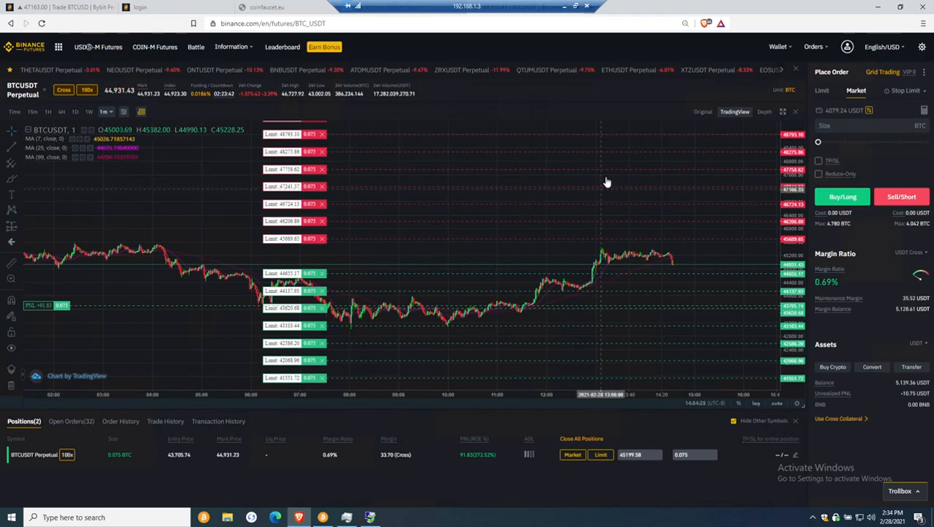
{"action": "left_click", "coordinate": [565, 9]}
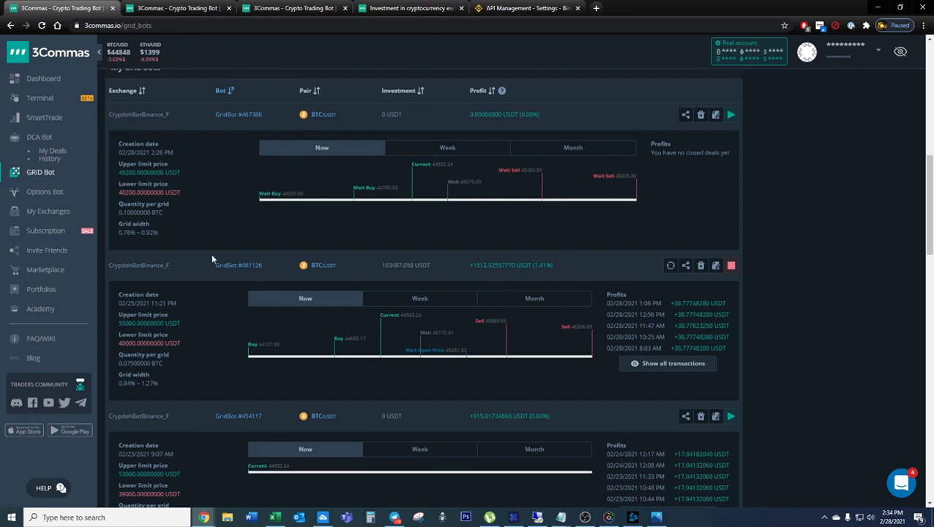
Open the help article on displayed PNL calculations for futures grid bots and read its worked example through to the end
{"action": "left_click", "coordinate": [502, 90]}
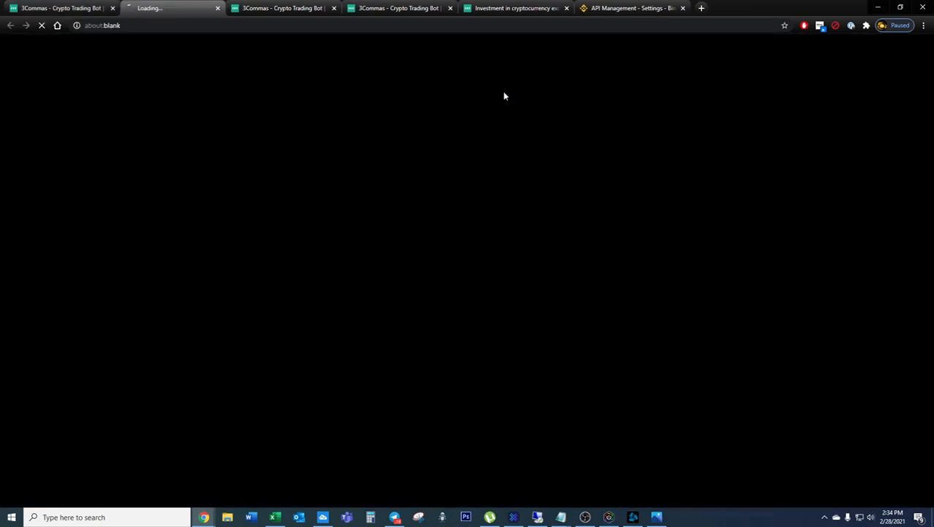
{"action": "scroll", "coordinate": [438, 225], "scroll_direction": "down", "scroll_amount": 1}
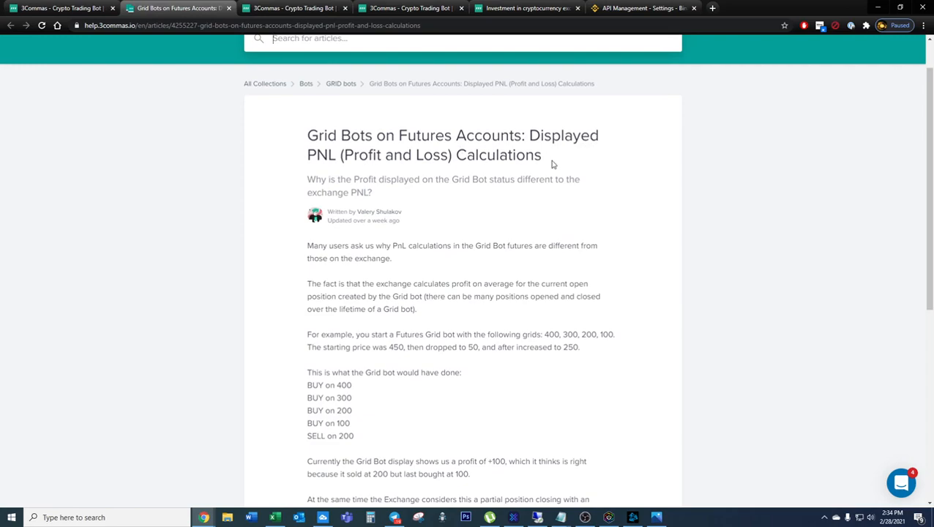
{"action": "scroll", "coordinate": [571, 296], "scroll_direction": "down", "scroll_amount": 1}
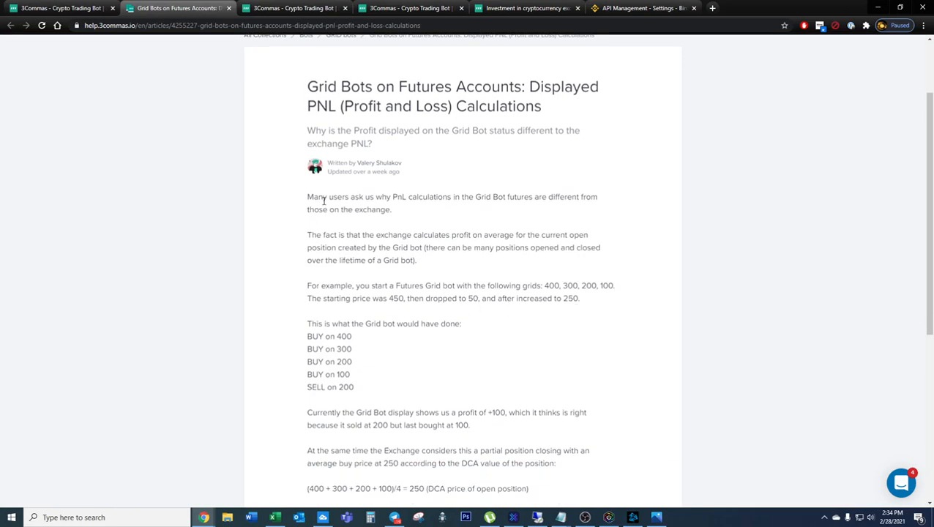
{"action": "scroll", "coordinate": [323, 201], "scroll_direction": "down", "scroll_amount": 4}
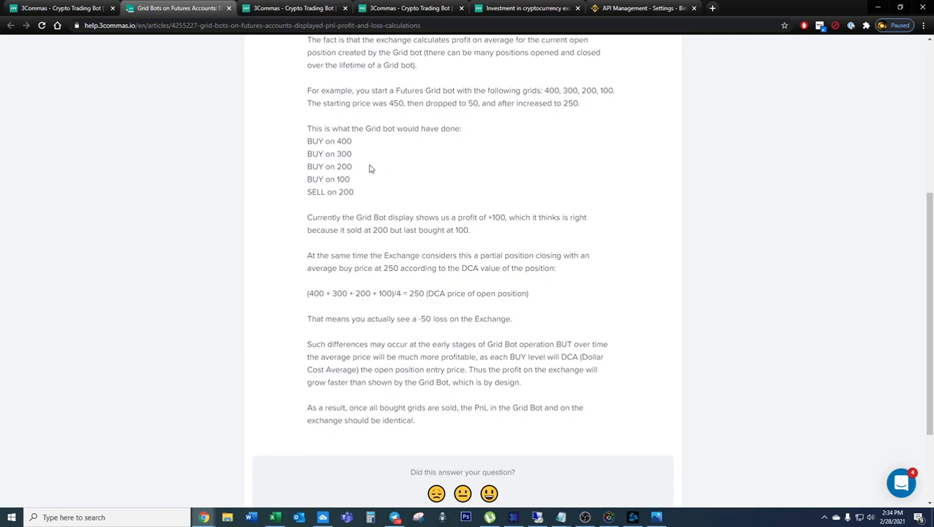
{"action": "scroll", "coordinate": [611, 292], "scroll_direction": "down", "scroll_amount": 2}
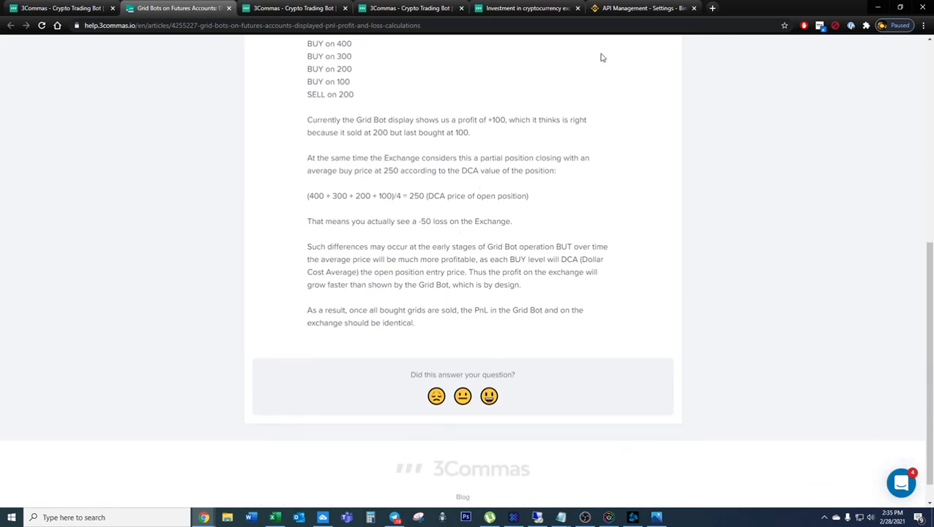
Go back to the grid bot list and examine the grid lines orders of the running BTC/USDT bot
{"action": "left_click", "coordinate": [63, 7]}
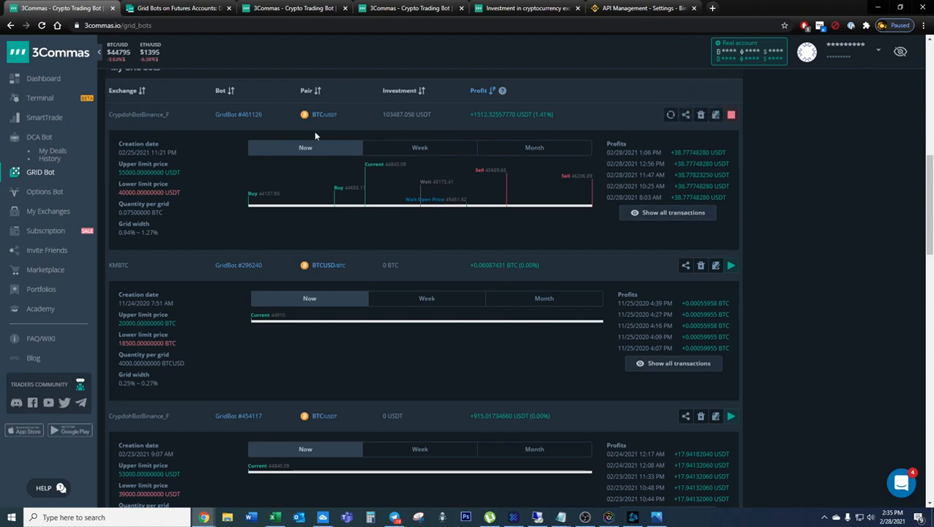
{"action": "left_click", "coordinate": [237, 115]}
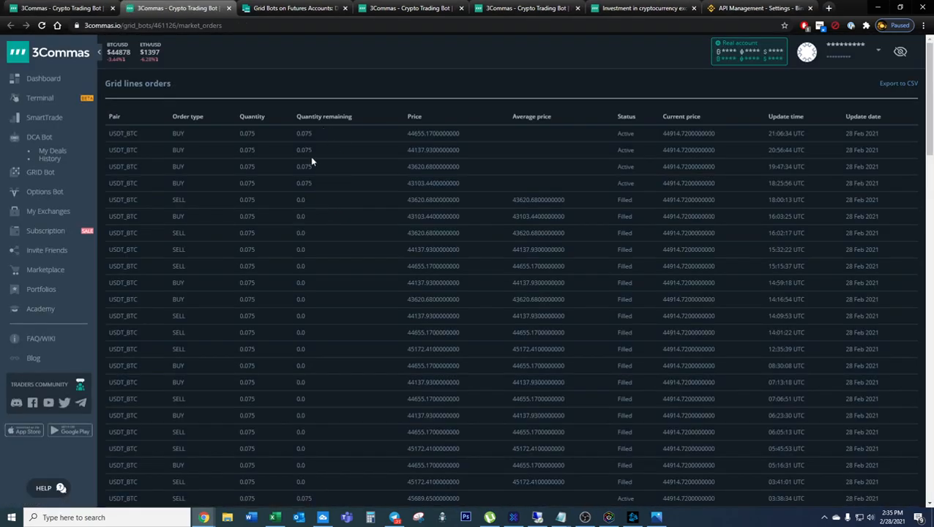
{"action": "scroll", "coordinate": [546, 224], "scroll_direction": "down", "scroll_amount": 1}
{"action": "scroll", "coordinate": [546, 225], "scroll_direction": "up", "scroll_amount": 1}
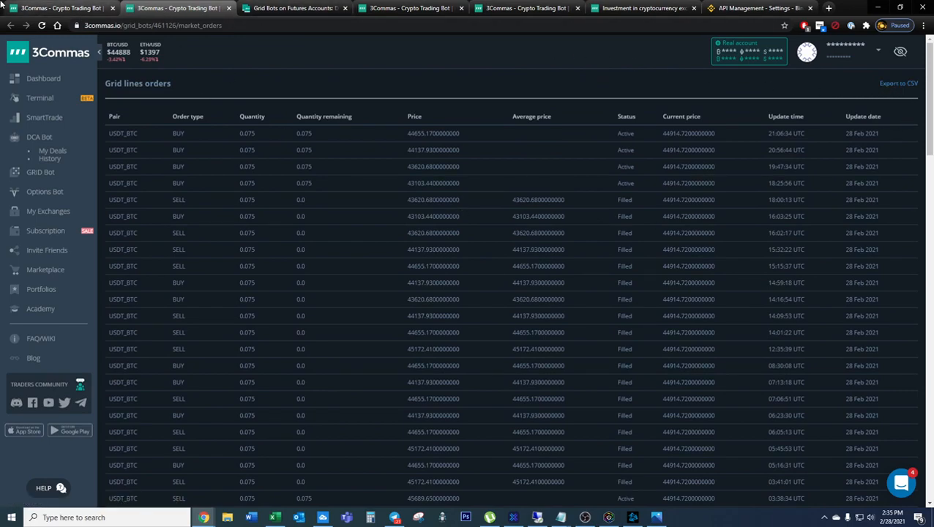
Return to the grid bot list and stop the running BTC/USDT grid bot
{"action": "left_click", "coordinate": [29, 8]}
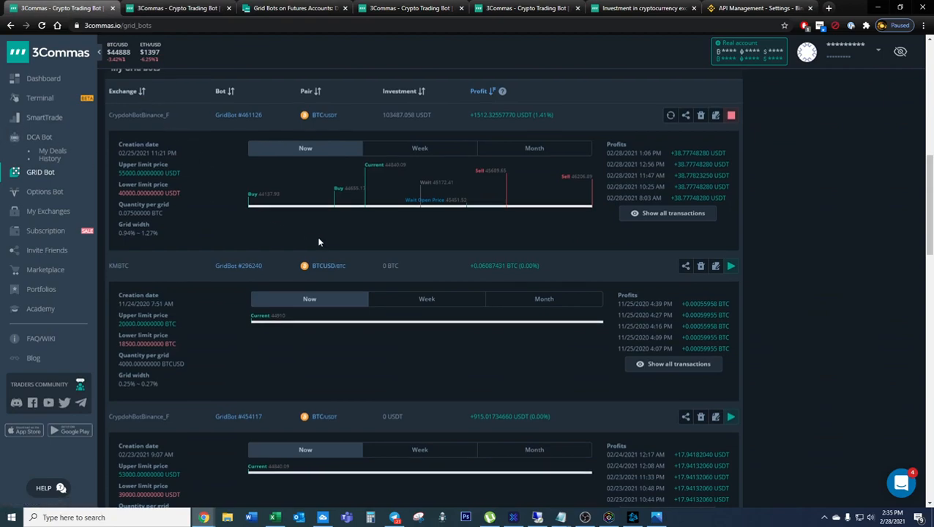
{"action": "scroll", "coordinate": [319, 242], "scroll_direction": "up", "scroll_amount": 2}
{"action": "scroll", "coordinate": [312, 245], "scroll_direction": "down", "scroll_amount": 1}
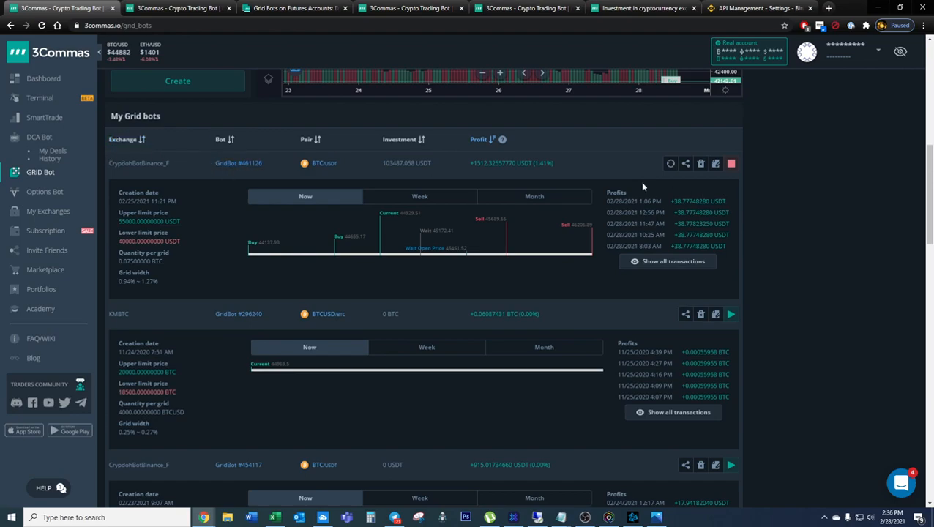
{"action": "left_click", "coordinate": [732, 164]}
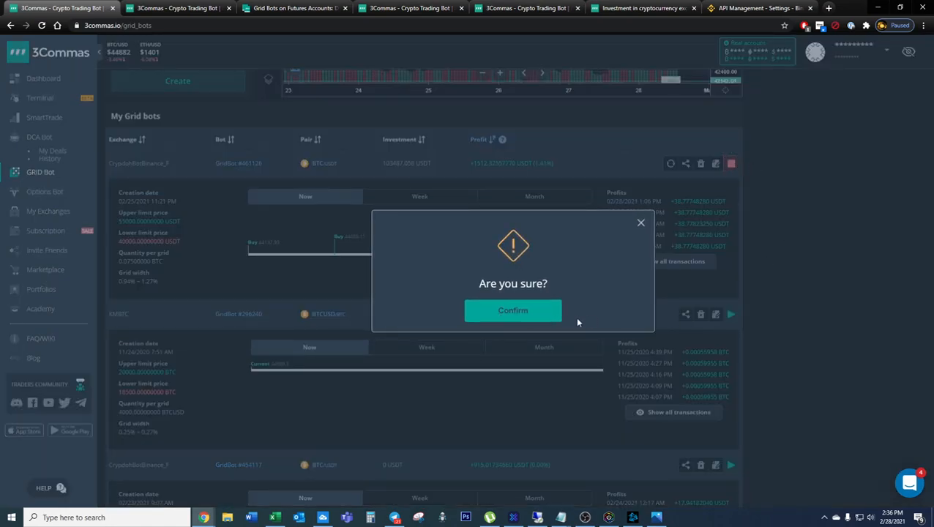
{"action": "left_click", "coordinate": [534, 315]}
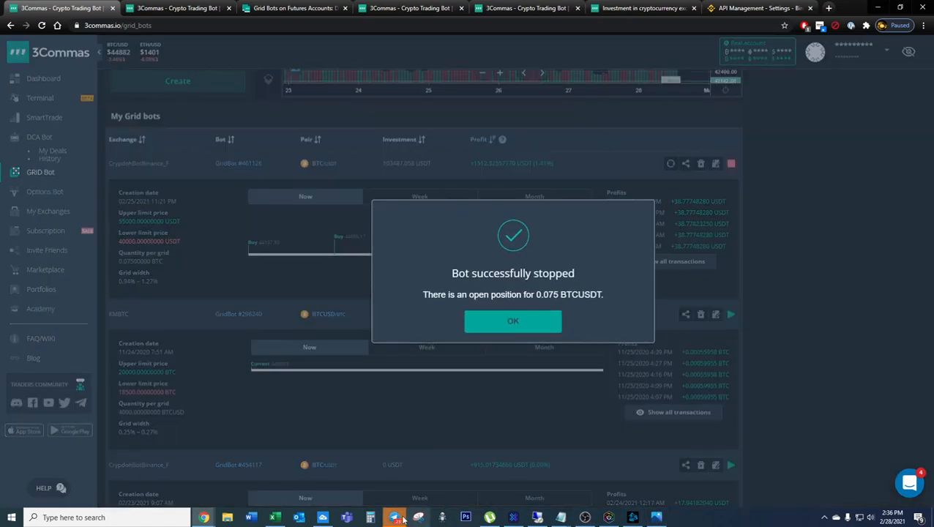
{"action": "left_click", "coordinate": [399, 519]}
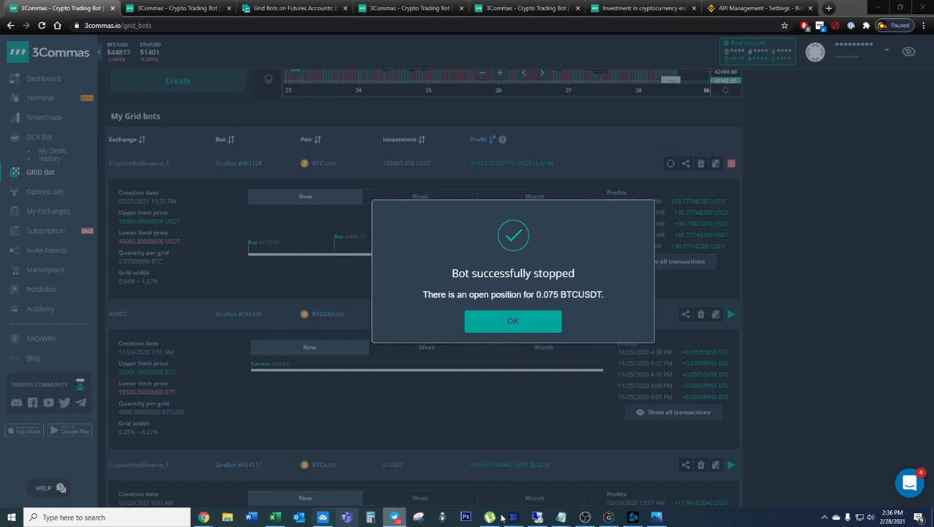